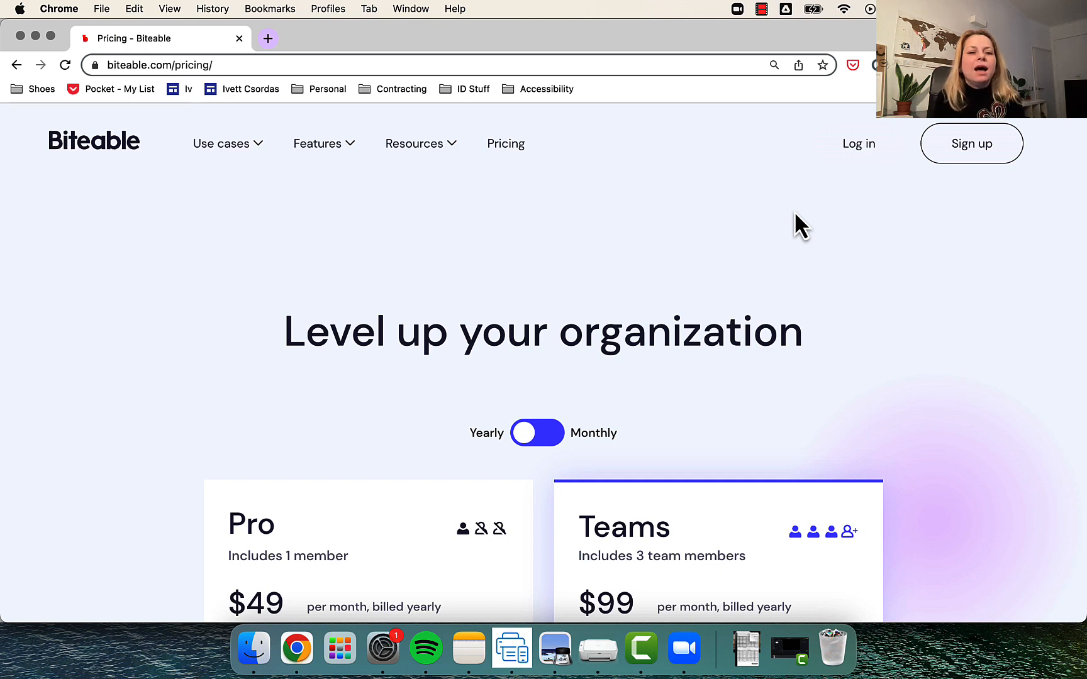
- Review the prices and included features of the Pro and Teams plans on the Biteable pricing page
{"action": "scroll", "coordinate": [795, 214], "scroll_direction": "down", "scroll_amount": 3}
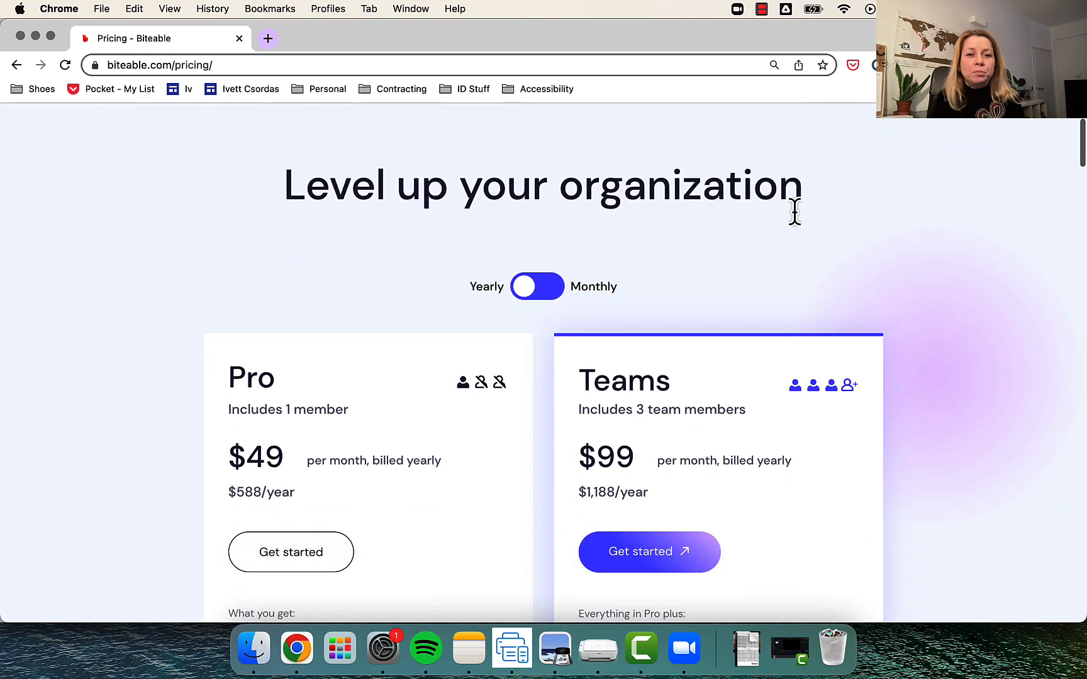
{"action": "scroll", "coordinate": [795, 214], "scroll_direction": "down", "scroll_amount": 2}
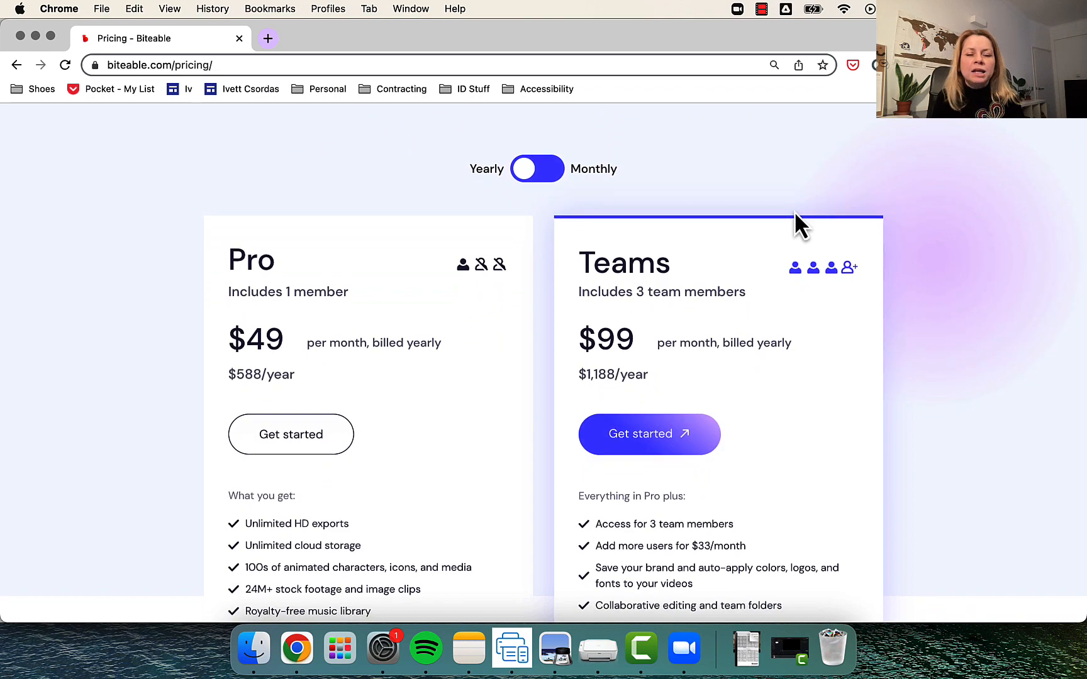
{"action": "scroll", "coordinate": [795, 214], "scroll_direction": "down", "scroll_amount": 5}
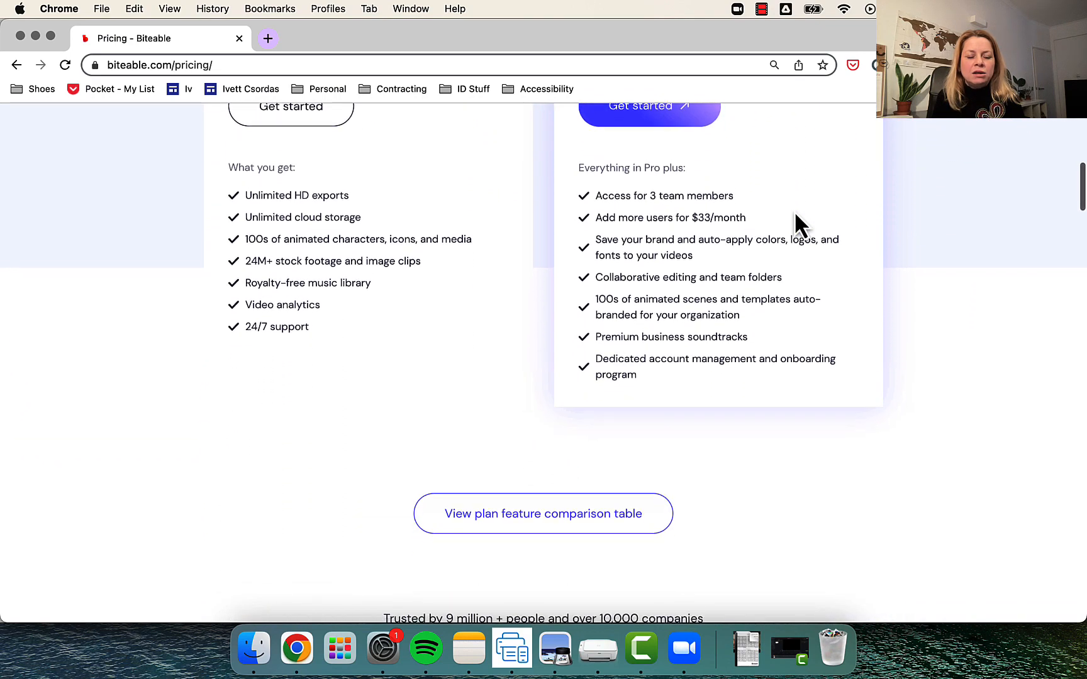
{"action": "scroll", "coordinate": [795, 223], "scroll_direction": "up", "scroll_amount": 8}
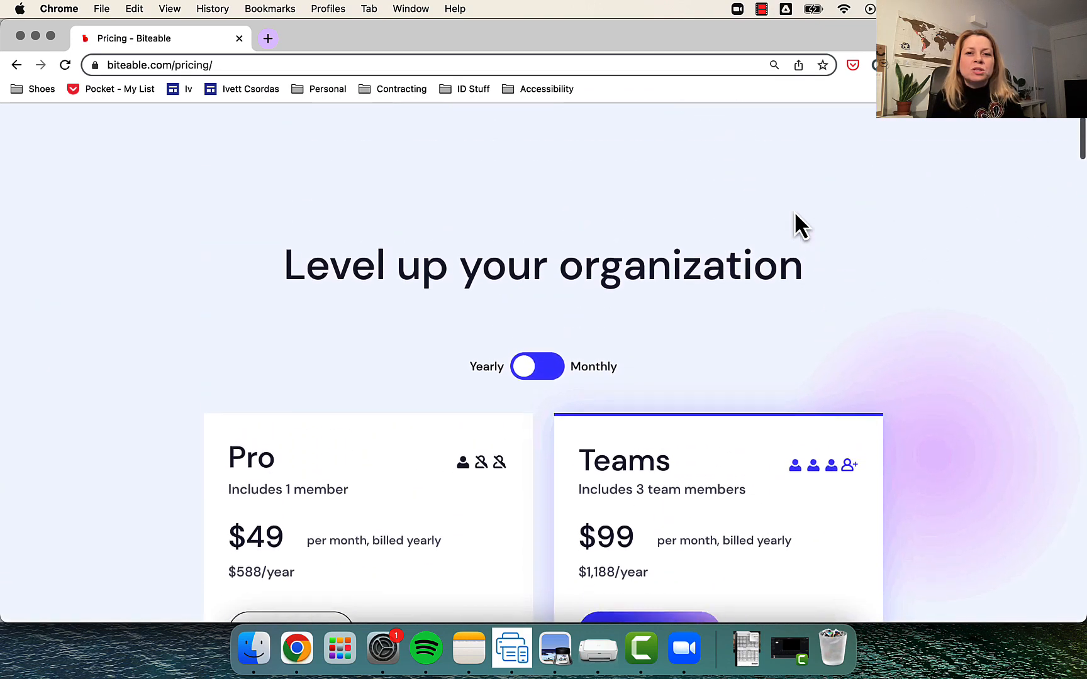
{"action": "scroll", "coordinate": [794, 211], "scroll_direction": "up", "scroll_amount": 2}
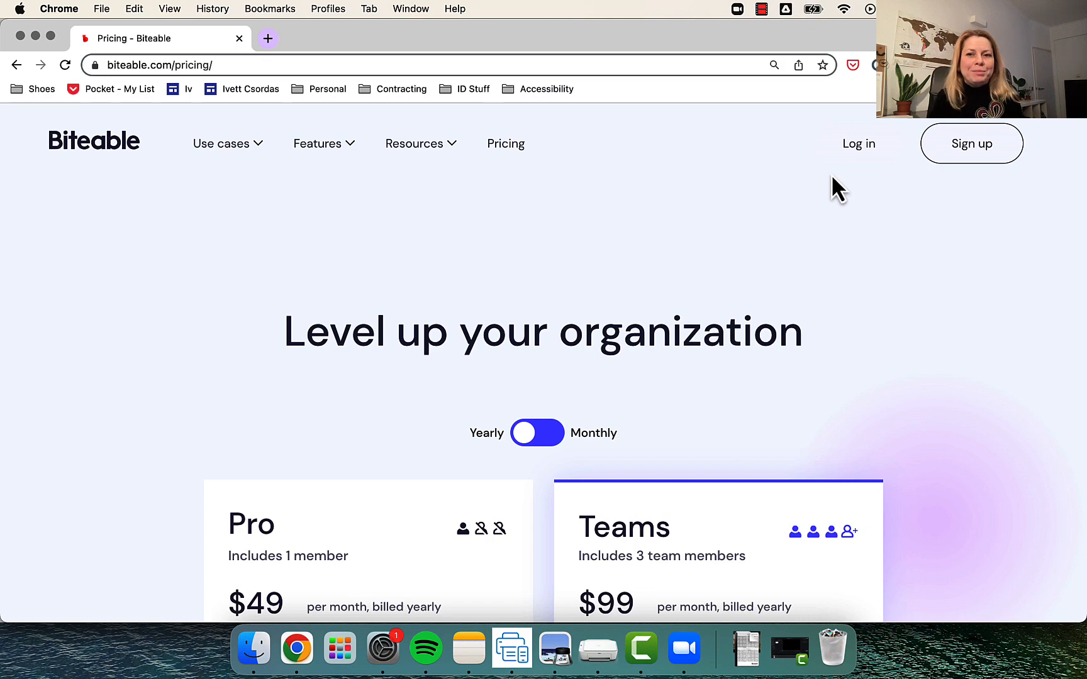
- Log in to the account and open the Explainers category of the template library
{"action": "left_click", "coordinate": [856, 151]}
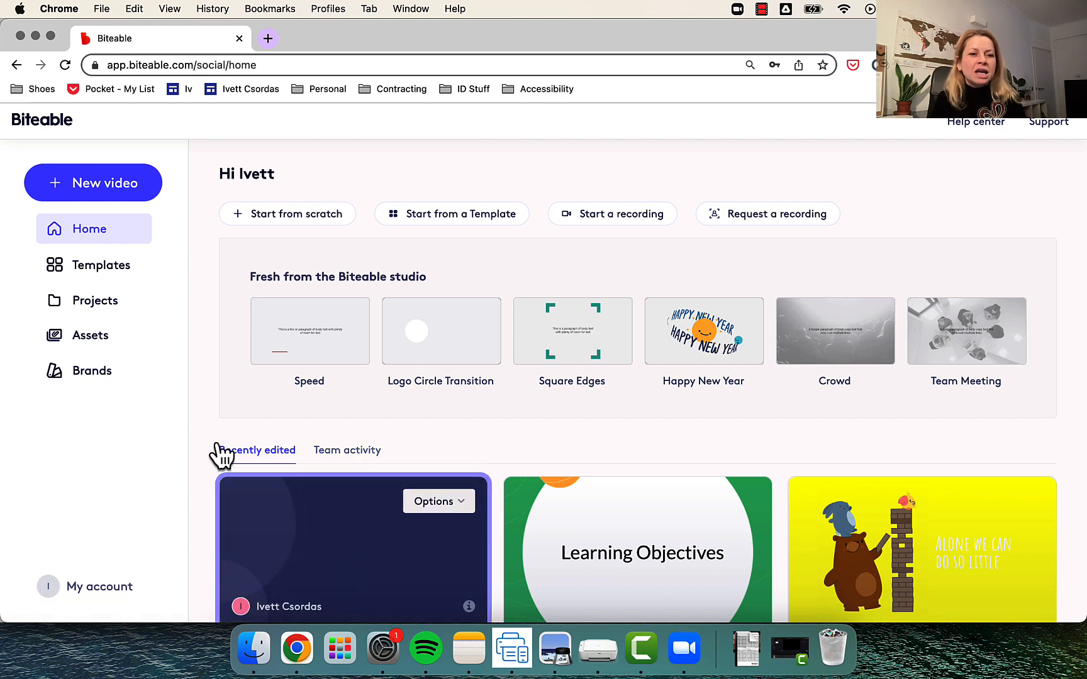
{"action": "left_click", "coordinate": [96, 267]}
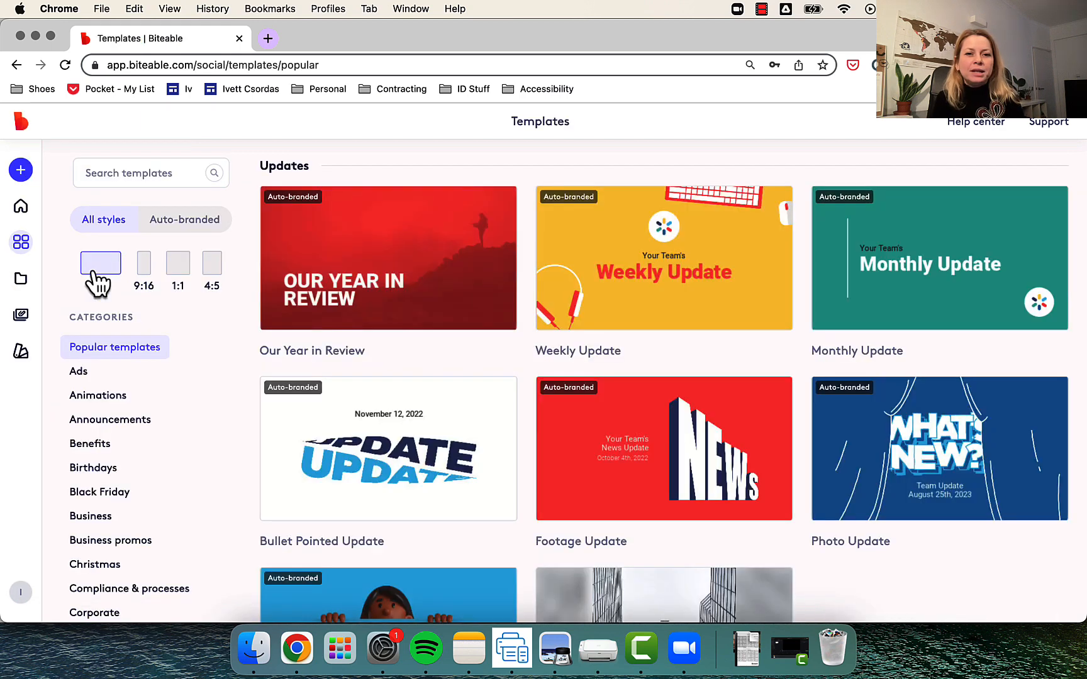
{"action": "mouse_move", "coordinate": [648, 215]}
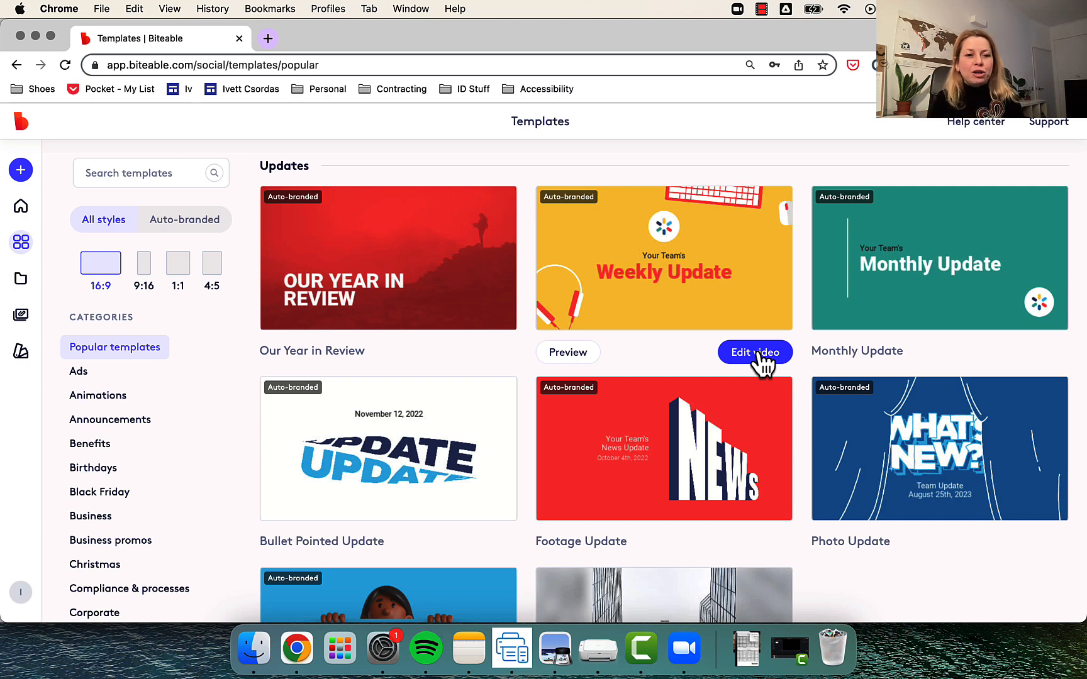
{"action": "scroll", "coordinate": [761, 363], "scroll_direction": "down", "scroll_amount": 2}
{"action": "scroll", "coordinate": [216, 485], "scroll_direction": "down", "scroll_amount": 1}
{"action": "scroll", "coordinate": [216, 485], "scroll_direction": "down", "scroll_amount": 6}
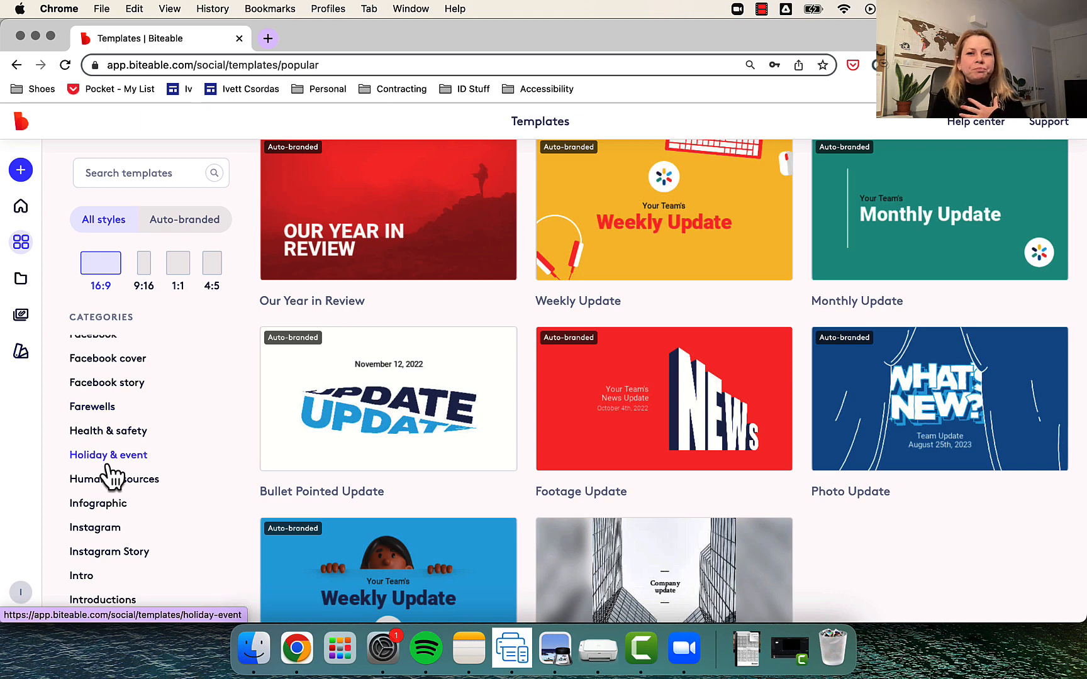
{"action": "scroll", "coordinate": [133, 433], "scroll_direction": "up", "scroll_amount": 3}
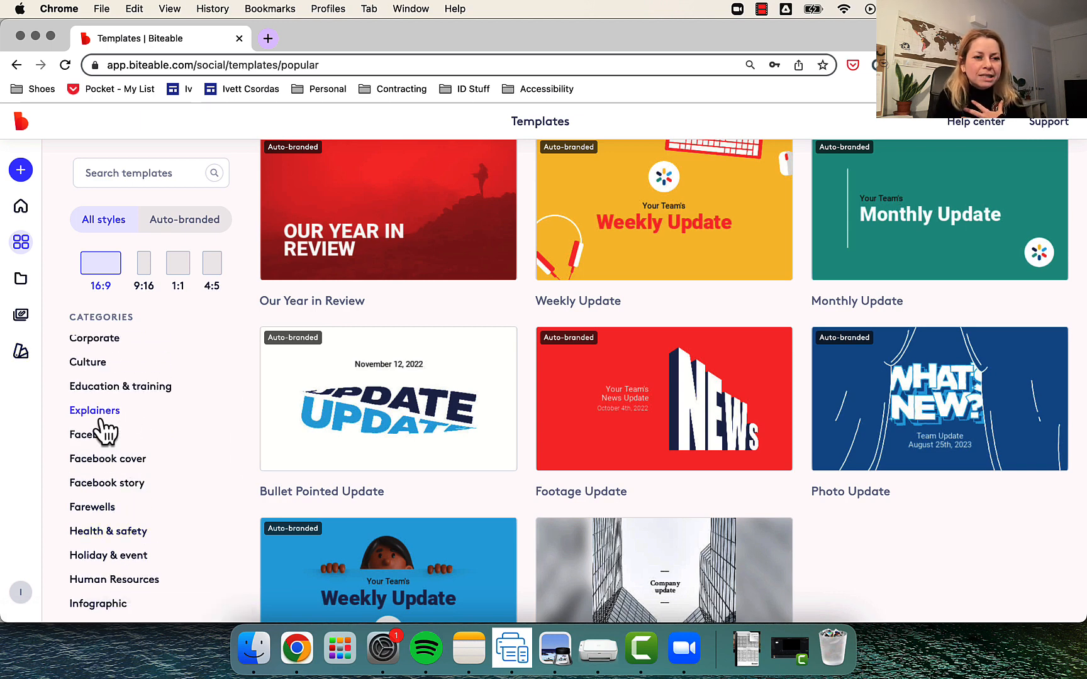
{"action": "left_click", "coordinate": [99, 421]}
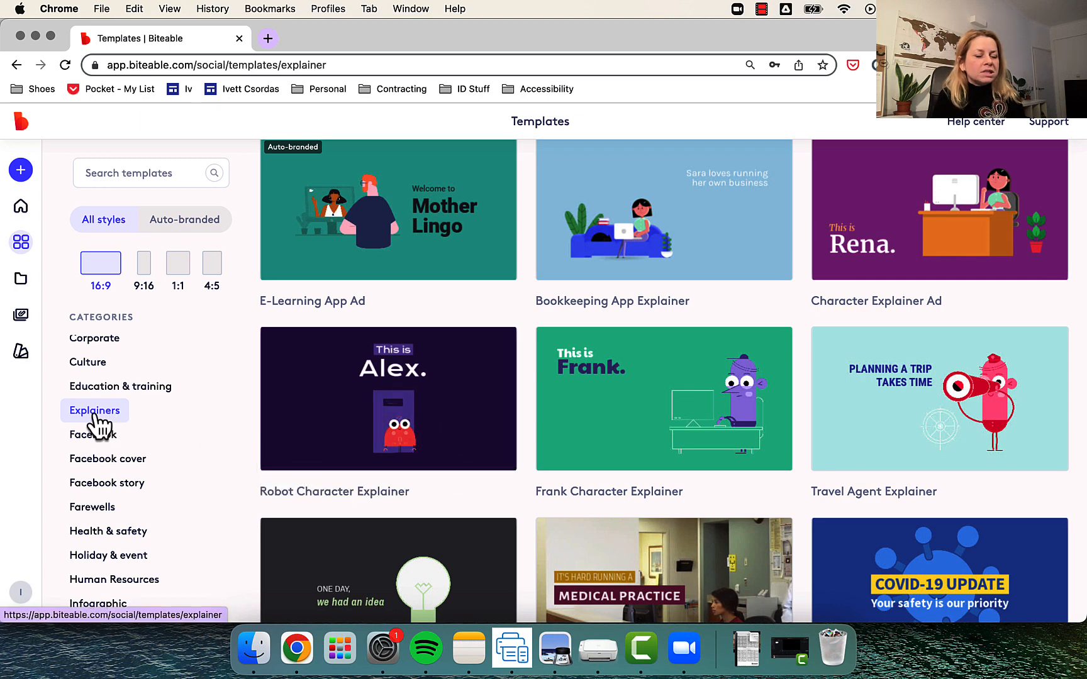
- Find the Business Explainer template with the "Business Name" title among the explainer templates and open it for editing
{"action": "scroll", "coordinate": [520, 346], "scroll_direction": "up", "scroll_amount": 1}
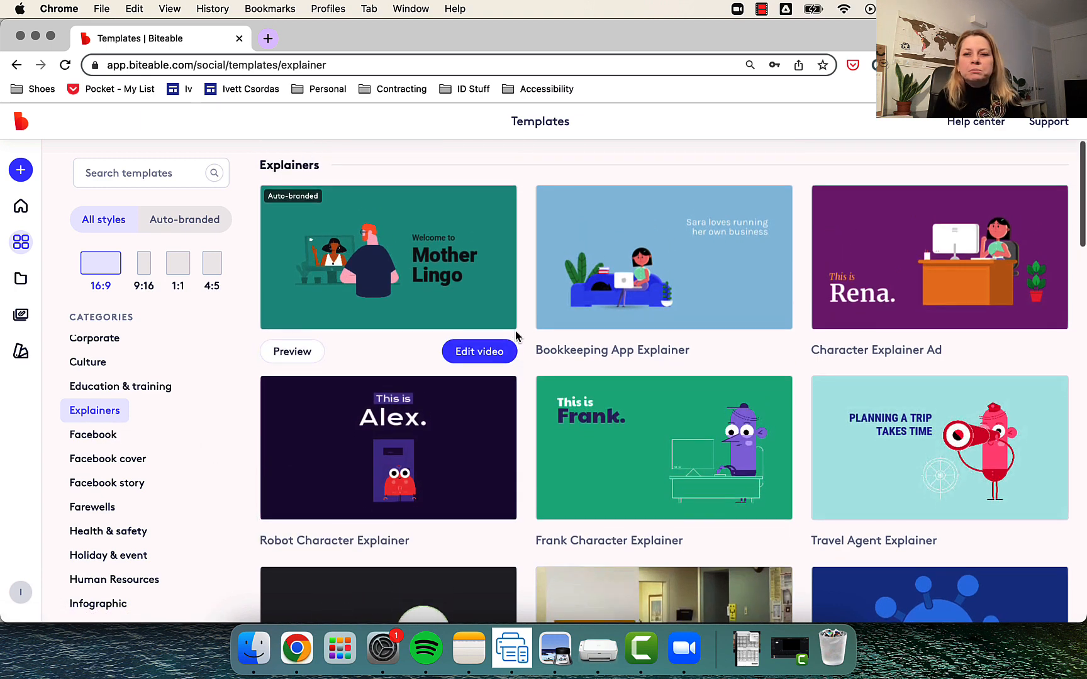
{"action": "scroll", "coordinate": [517, 334], "scroll_direction": "down", "scroll_amount": 2}
{"action": "scroll", "coordinate": [516, 333], "scroll_direction": "down", "scroll_amount": 5}
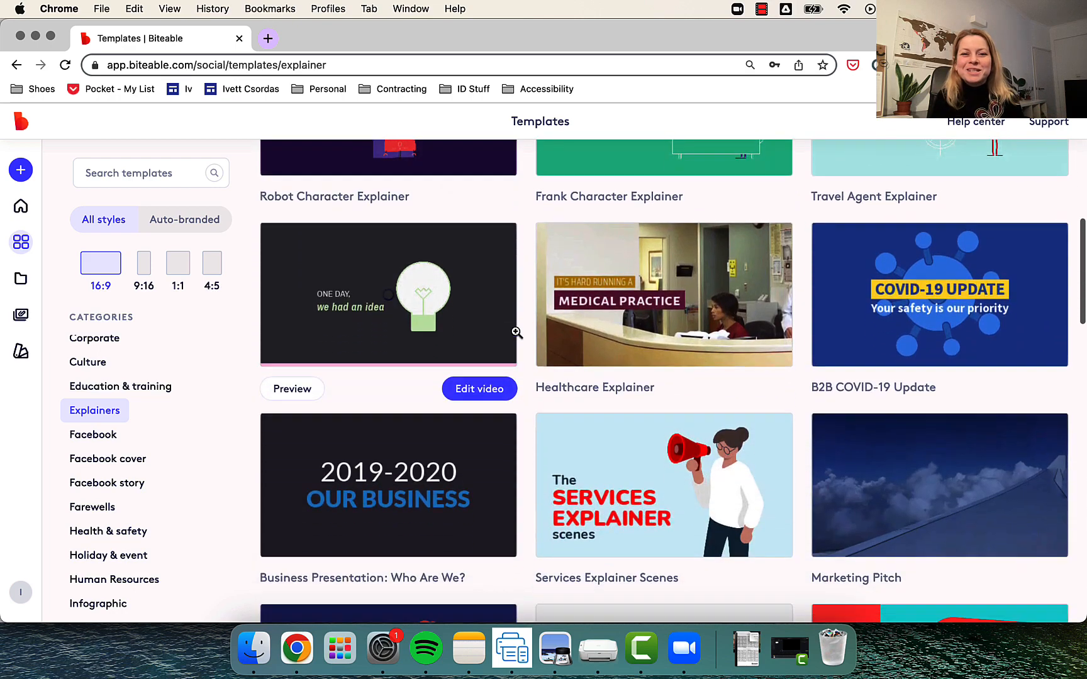
{"action": "scroll", "coordinate": [517, 333], "scroll_direction": "down", "scroll_amount": 5}
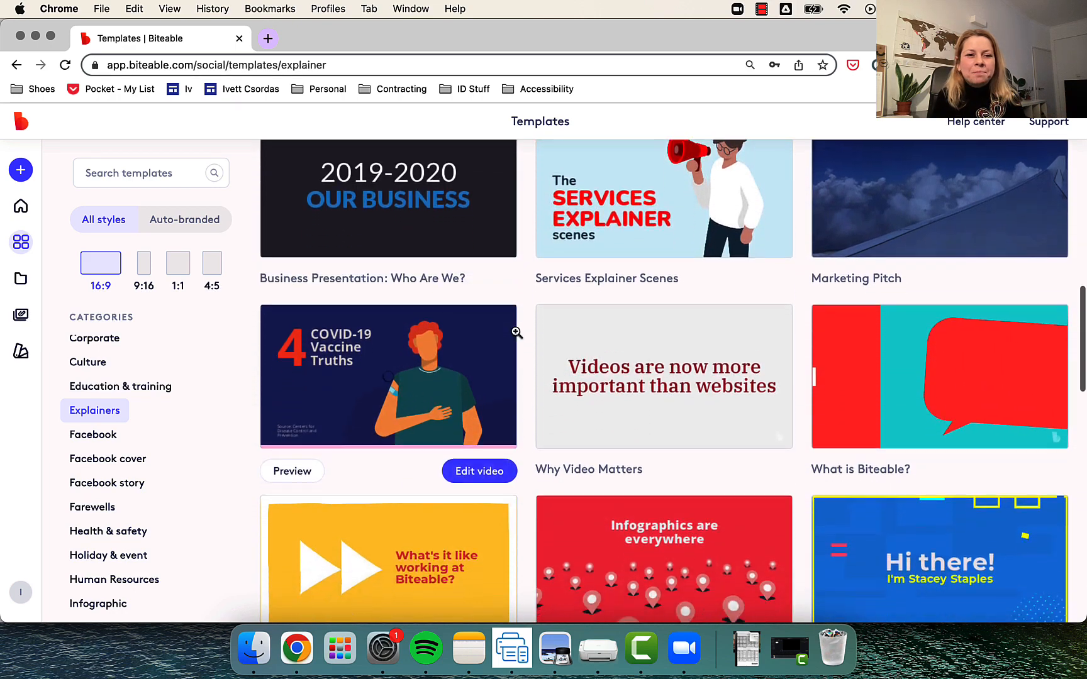
{"action": "scroll", "coordinate": [517, 334], "scroll_direction": "down", "scroll_amount": 3}
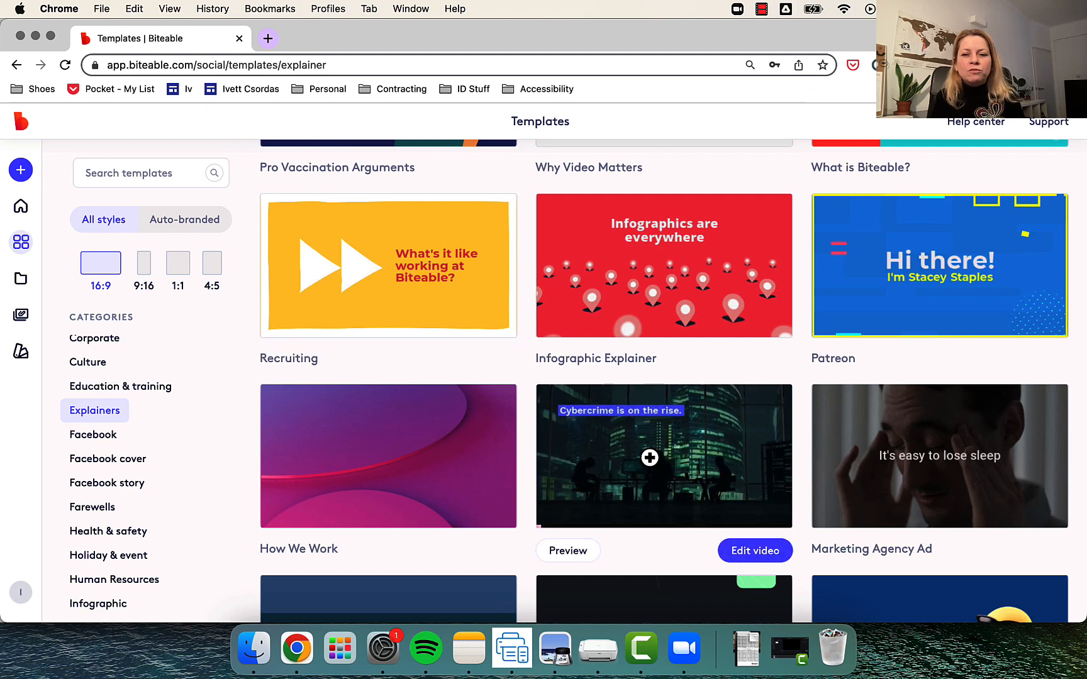
{"action": "mouse_move", "coordinate": [414, 464]}
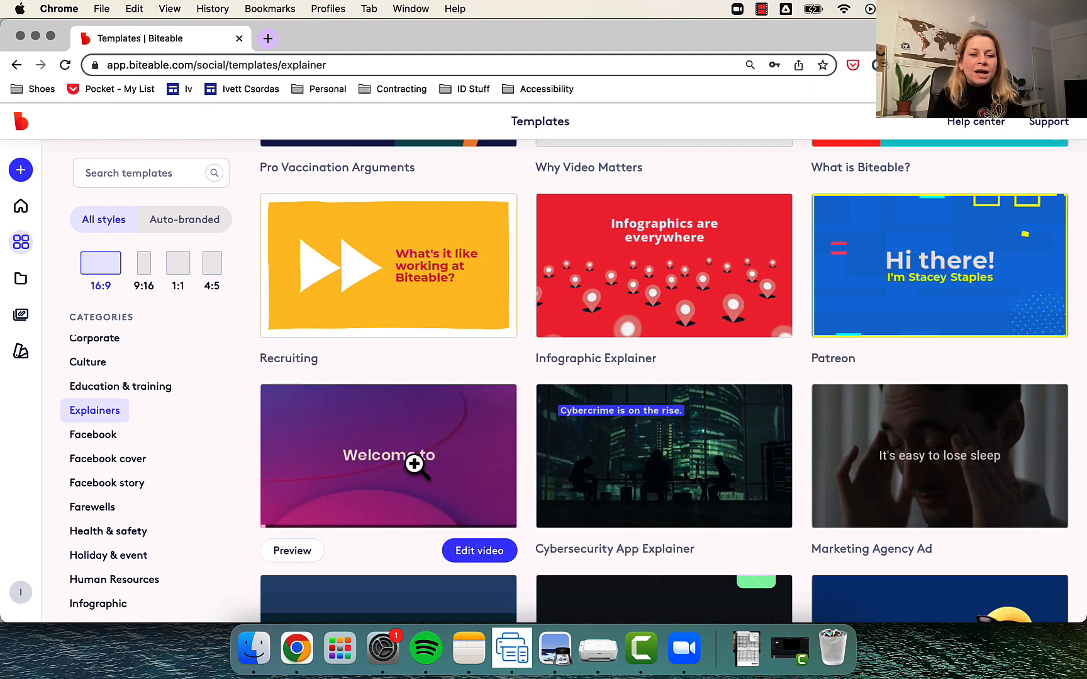
{"action": "scroll", "coordinate": [414, 464], "scroll_direction": "down", "scroll_amount": 4}
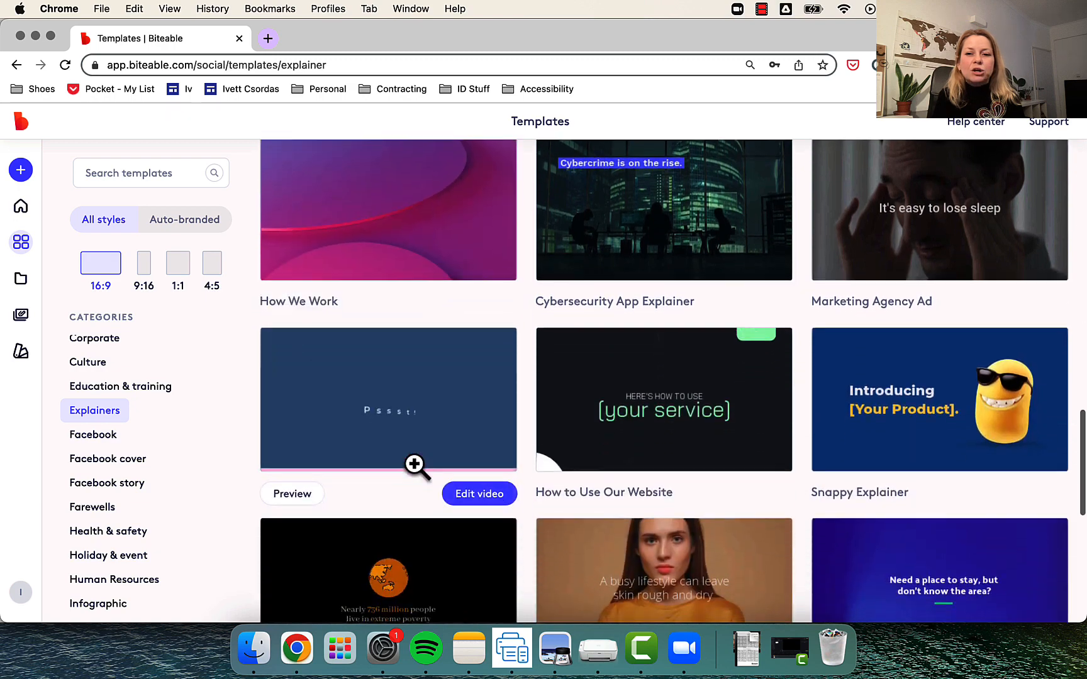
{"action": "scroll", "coordinate": [1005, 413], "scroll_direction": "down", "scroll_amount": 3}
{"action": "scroll", "coordinate": [1005, 413], "scroll_direction": "down", "scroll_amount": 5}
{"action": "scroll", "coordinate": [1002, 401], "scroll_direction": "down", "scroll_amount": 1}
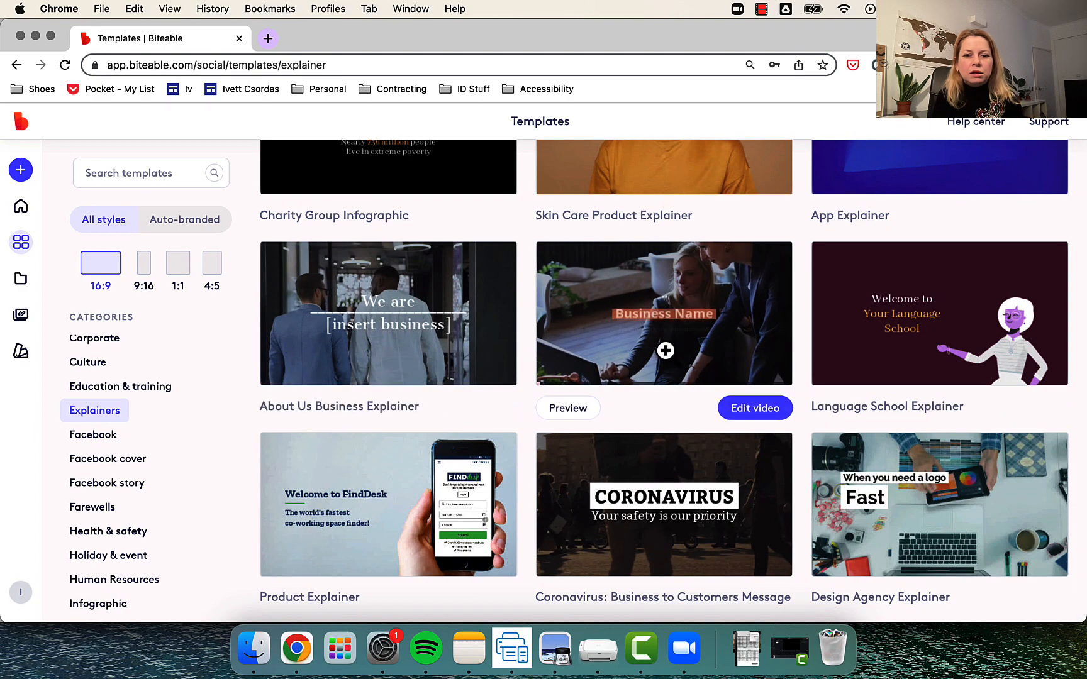
{"action": "left_click", "coordinate": [755, 408]}
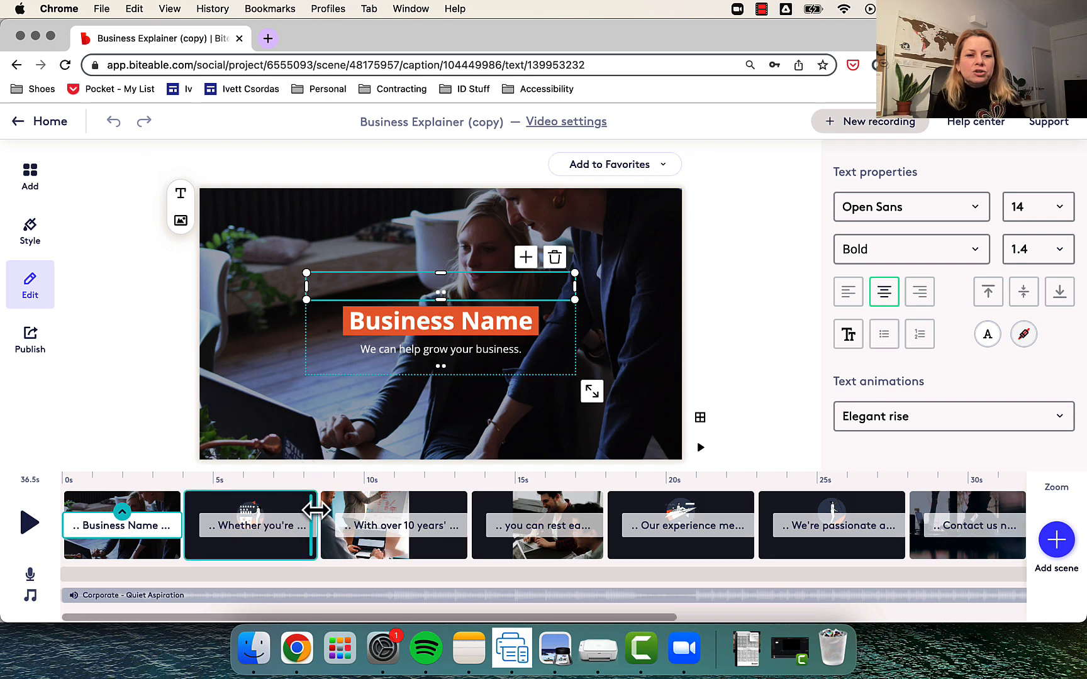
- Lengthen the second scene by about 0.5 s and shorten its "Whether you're big or small" caption to about half its length
{"action": "mouse_move", "coordinate": [315, 511]}
{"action": "left_mouse_down"}
{"action": "mouse_move", "coordinate": [267, 510]}
{"action": "mouse_move", "coordinate": [383, 511]}
{"action": "mouse_move", "coordinate": [329, 515]}
{"action": "left_mouse_up"}
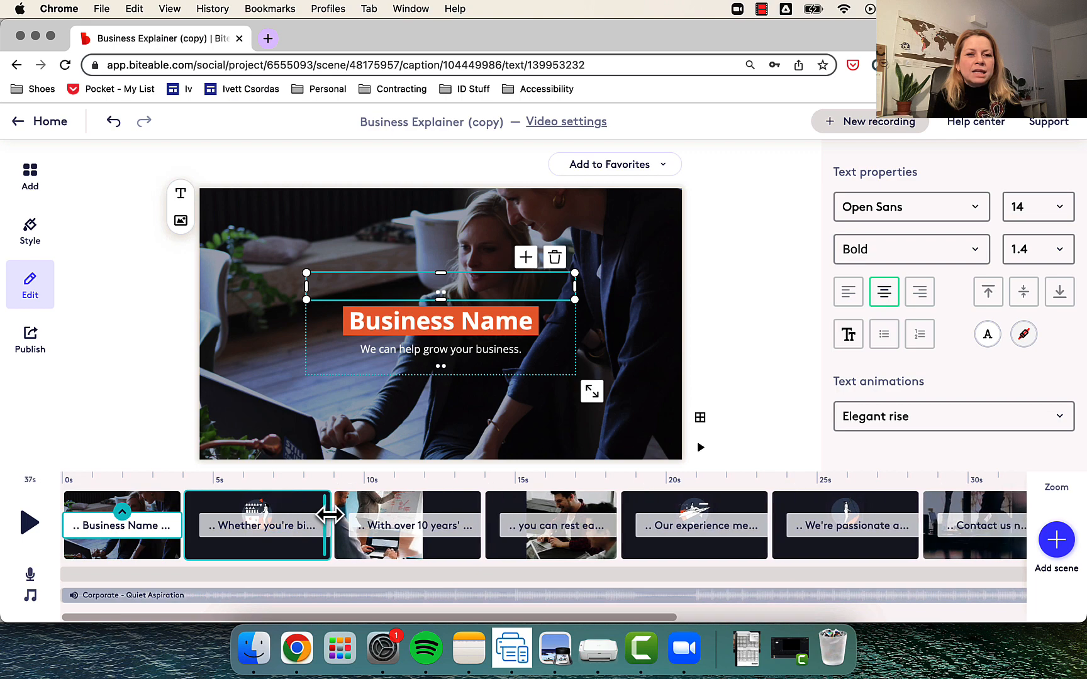
{"action": "left_click", "coordinate": [291, 527]}
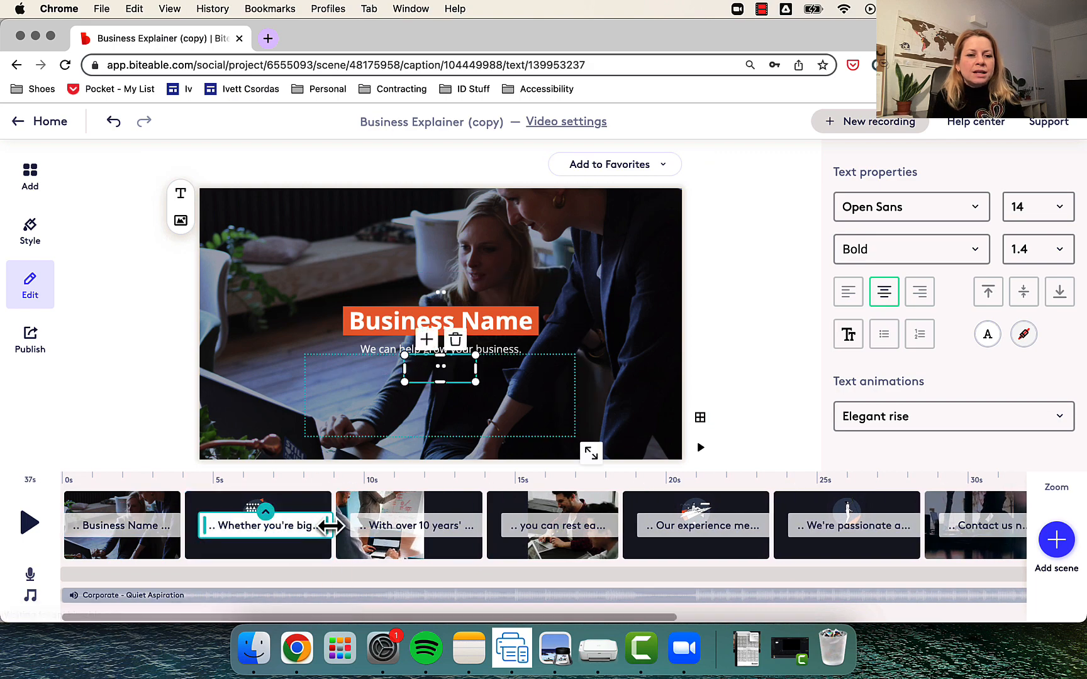
{"action": "left_click_drag", "start_coordinate": [329, 527], "coordinate": [269, 527]}
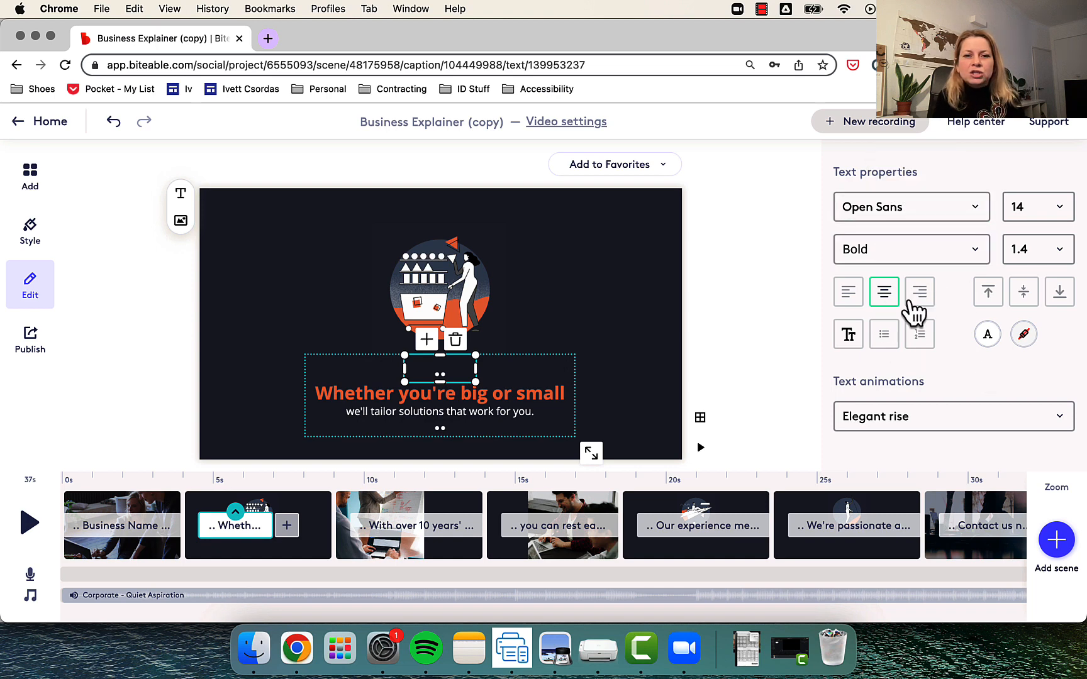
- Add an image caption placeholder to the second scene's "Whether you're big or small" caption
{"action": "left_click", "coordinate": [181, 222]}
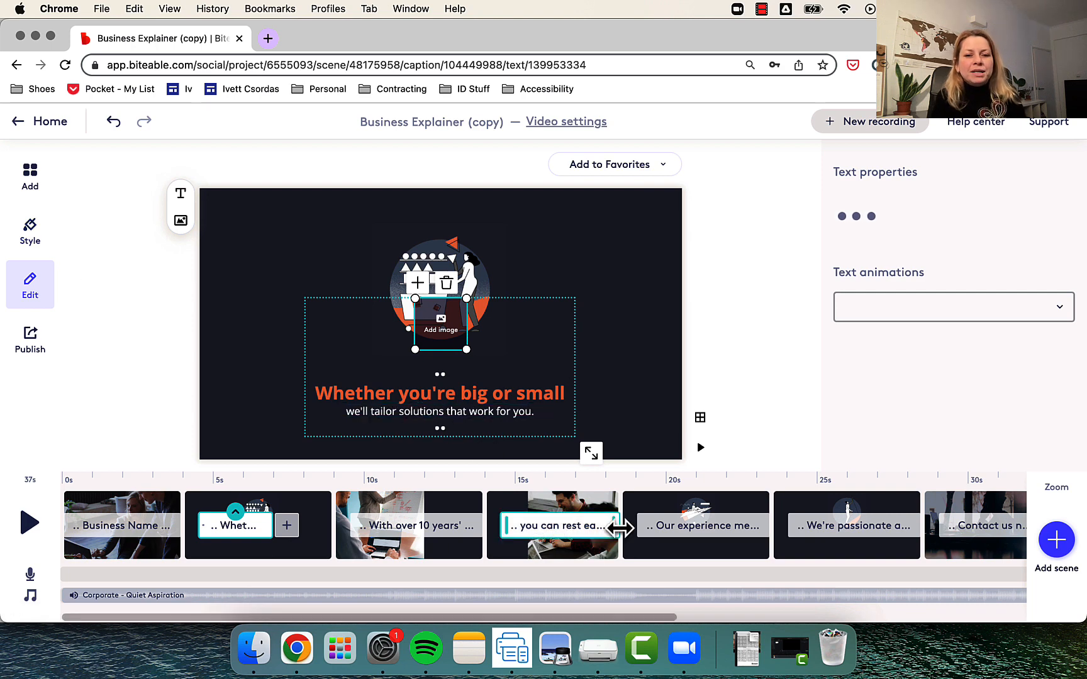
- Open the scene library and look through the branded Animated Backgrounds, Media, Numbers and Footage Backgrounds scenes
{"action": "scroll", "coordinate": [619, 528], "scroll_direction": "right", "scroll_amount": 2}
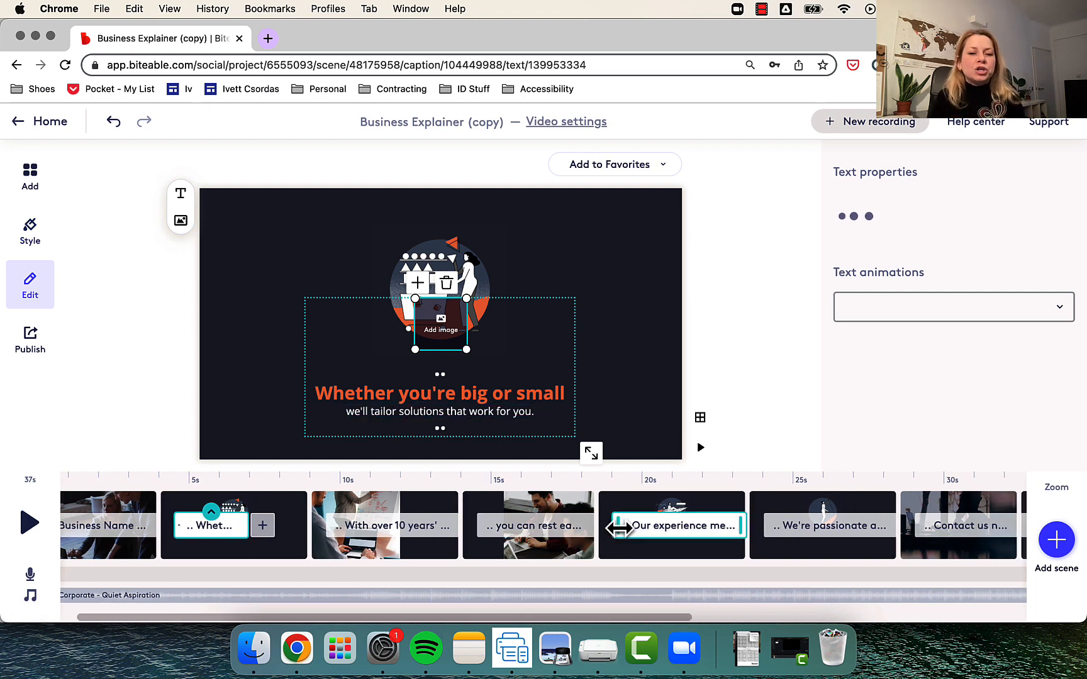
{"action": "scroll", "coordinate": [619, 529], "scroll_direction": "right", "scroll_amount": 10}
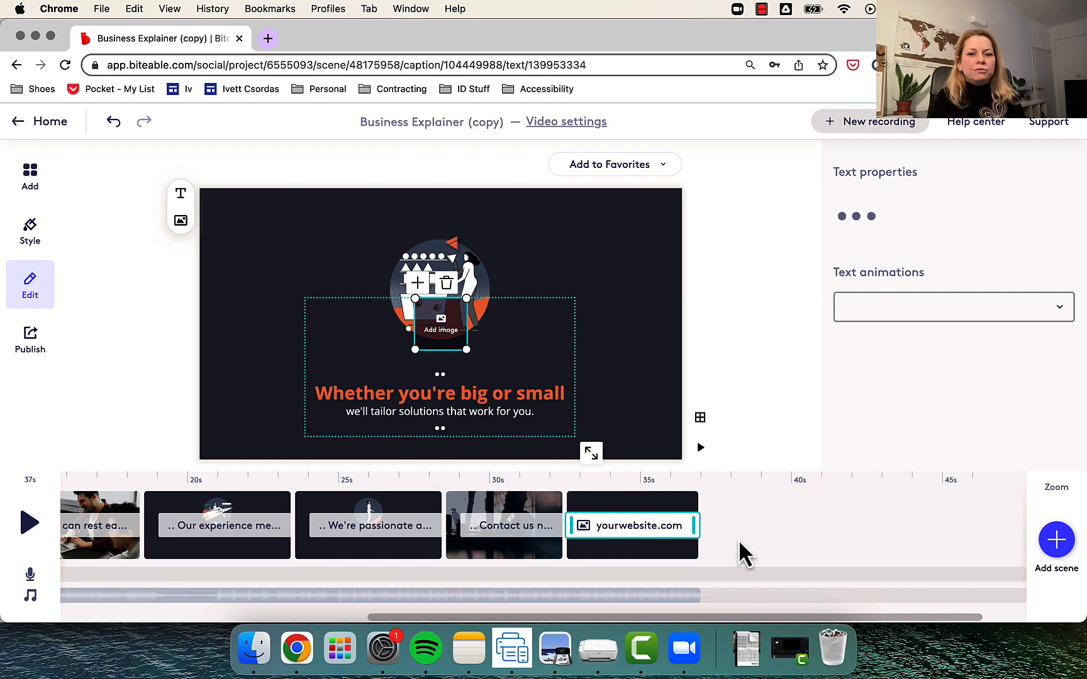
{"action": "scroll", "coordinate": [769, 553], "scroll_direction": "right", "scroll_amount": 2}
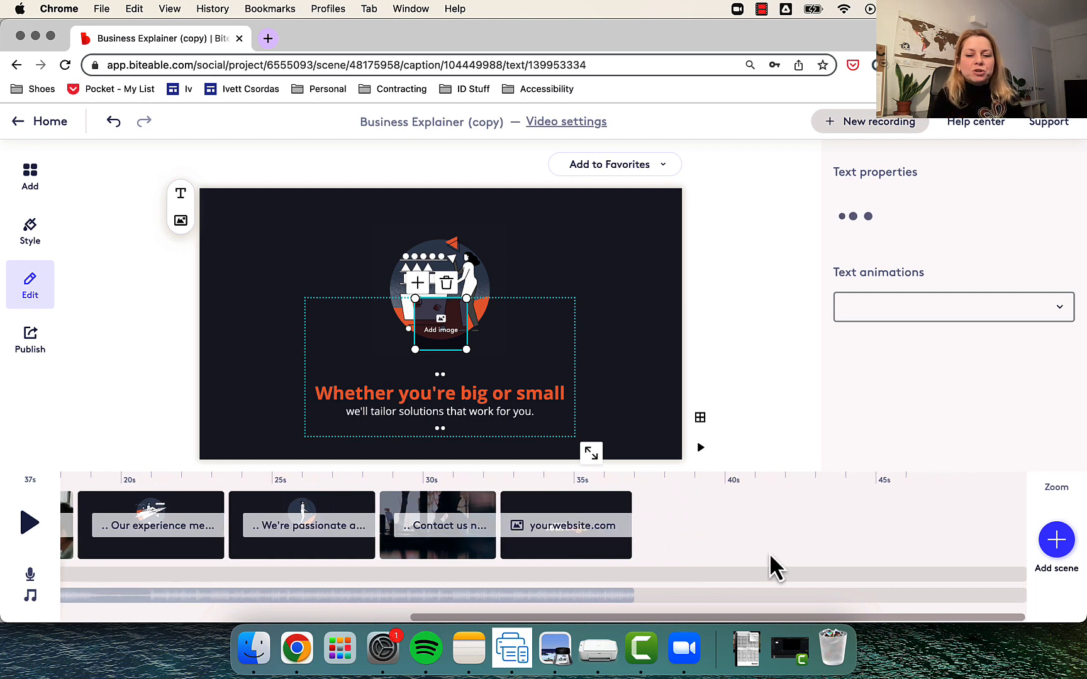
{"action": "left_click", "coordinate": [1059, 554]}
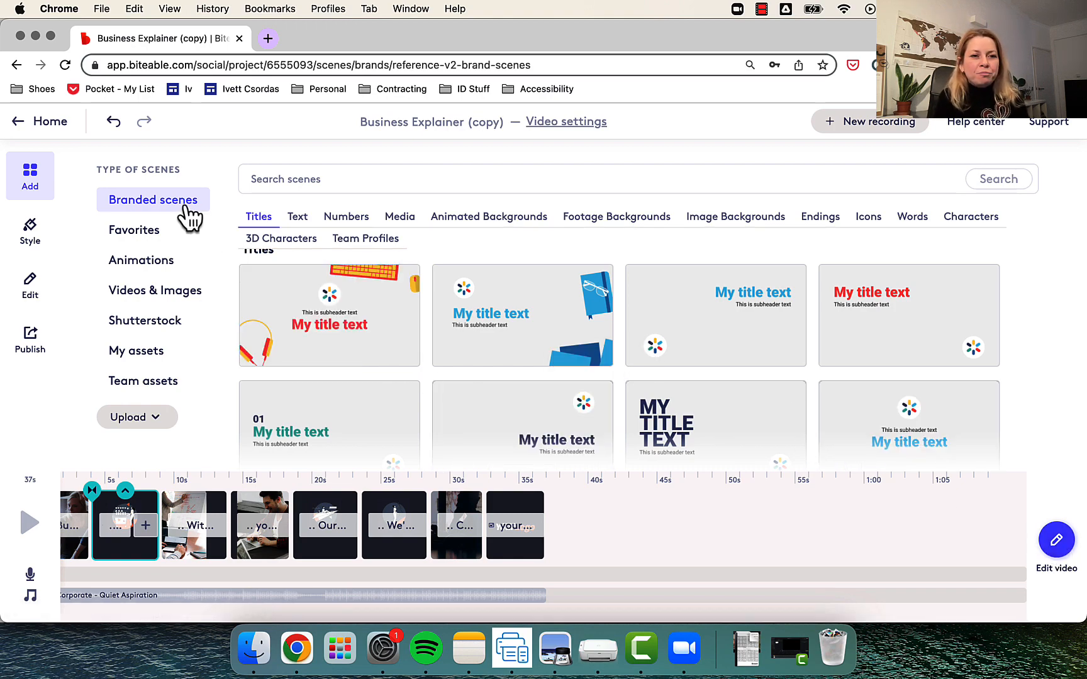
{"action": "left_click", "coordinate": [473, 220]}
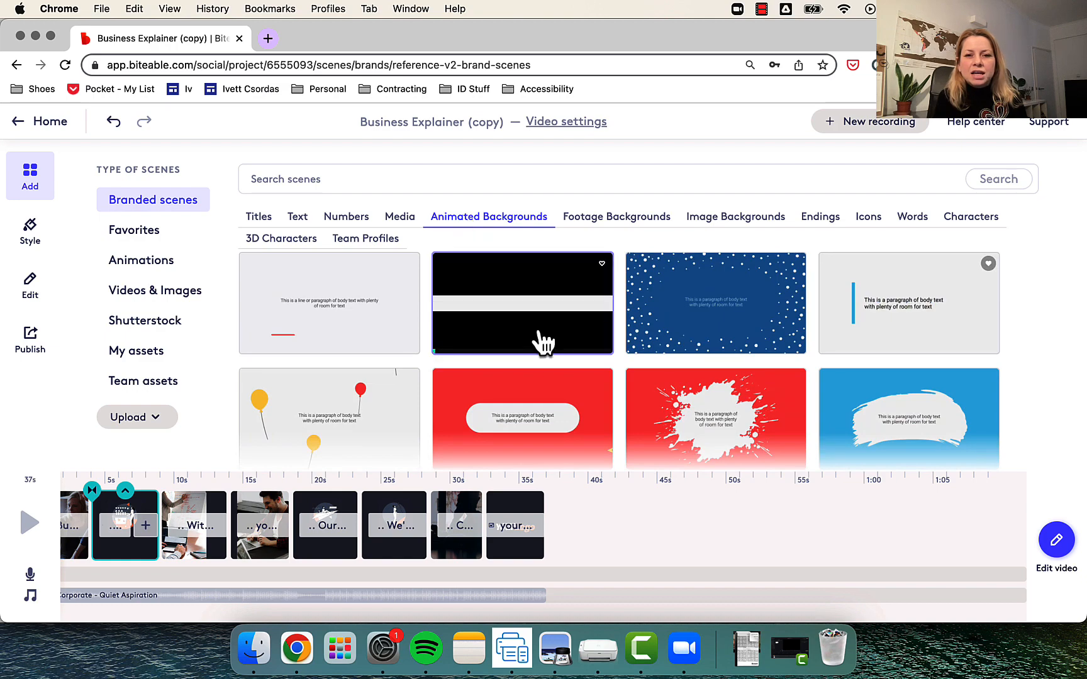
{"action": "left_click", "coordinate": [400, 217]}
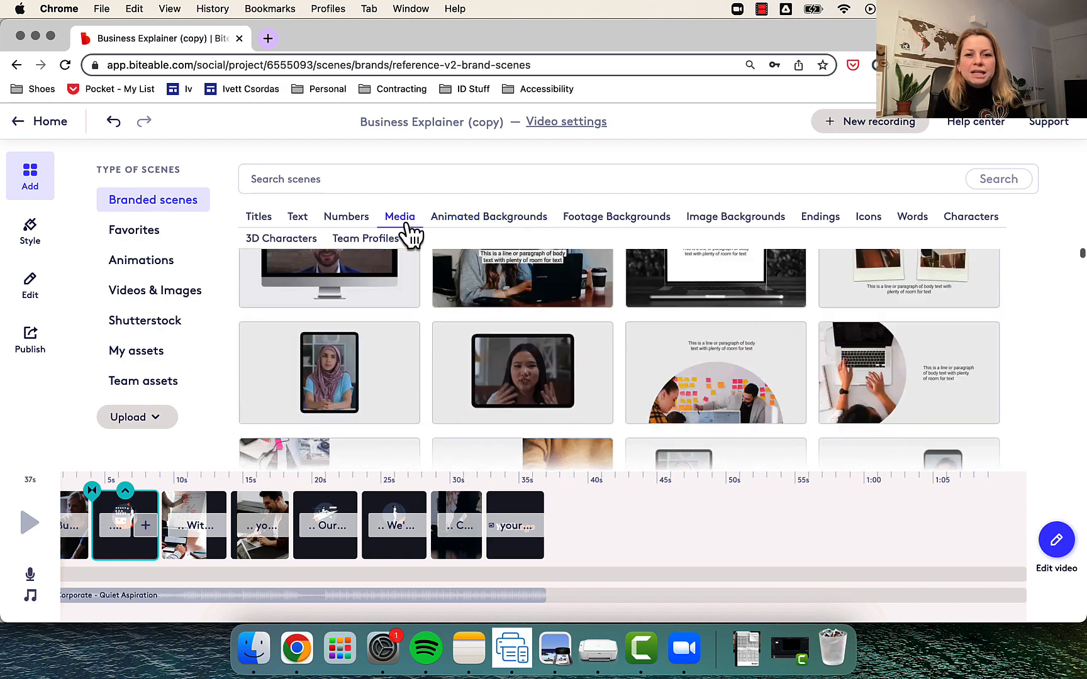
{"action": "left_click", "coordinate": [351, 220]}
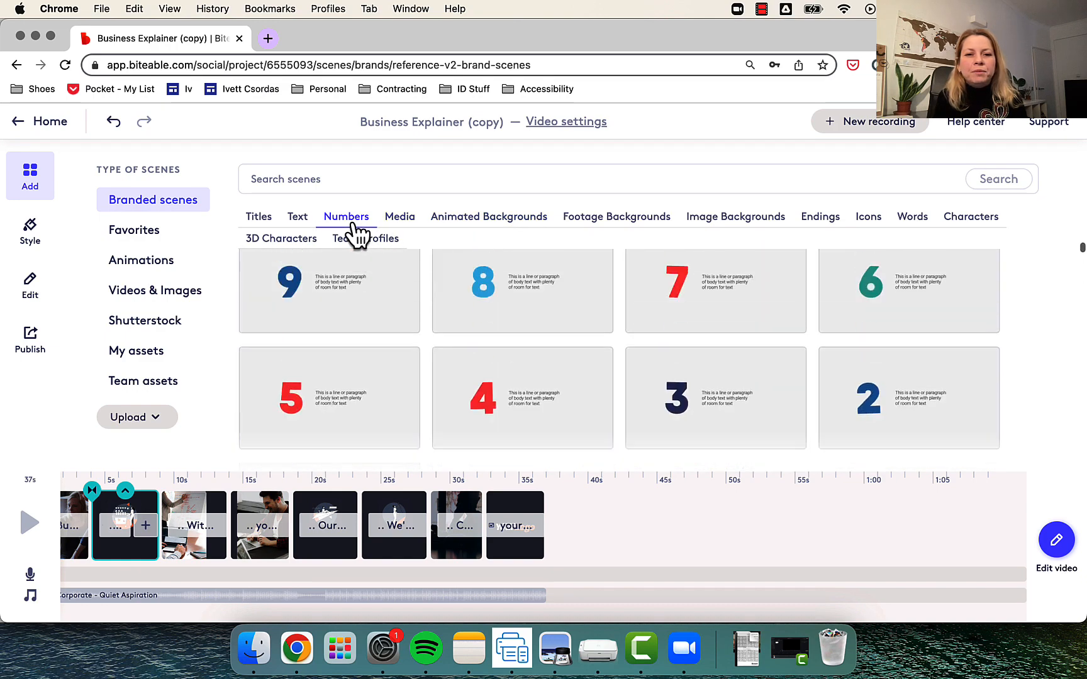
{"action": "left_click", "coordinate": [610, 221]}
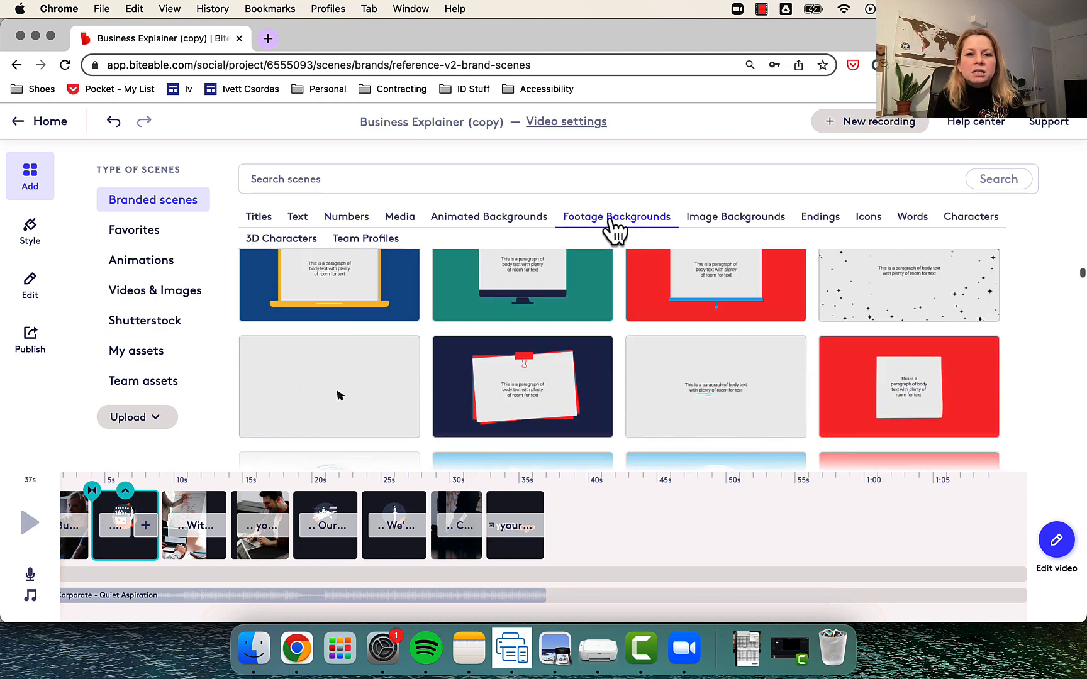
- Add the crossed-arms man and pointing-hand scenes from the branded Image Backgrounds, and move the man scene to the end of the timeline
{"action": "left_click", "coordinate": [736, 221]}
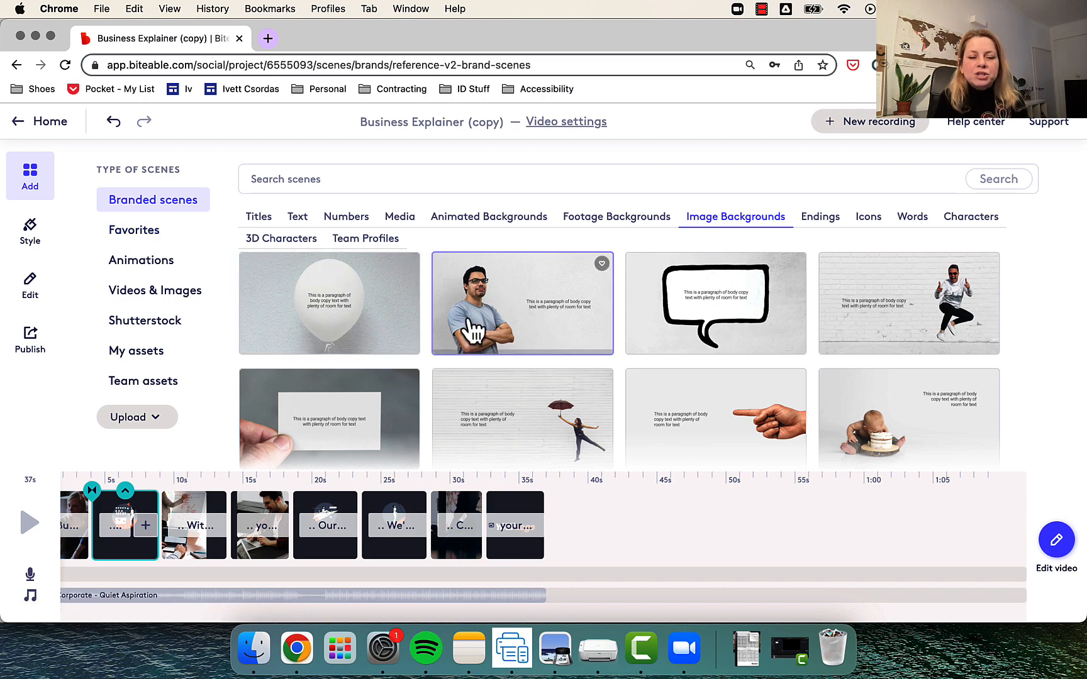
{"action": "left_click", "coordinate": [526, 311]}
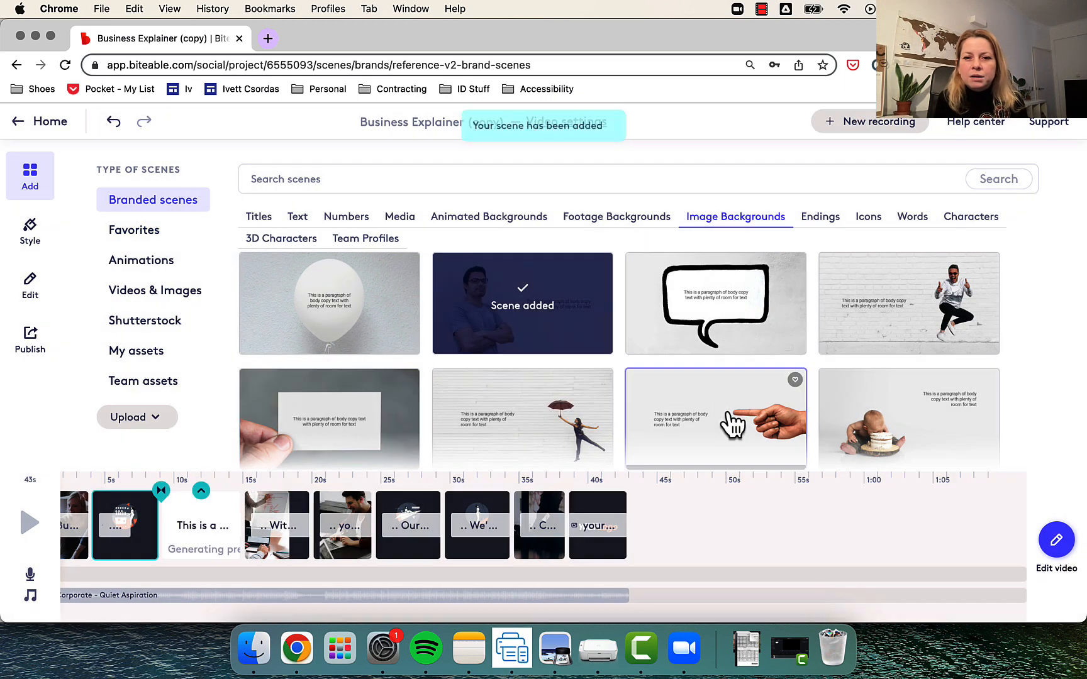
{"action": "left_click", "coordinate": [728, 410]}
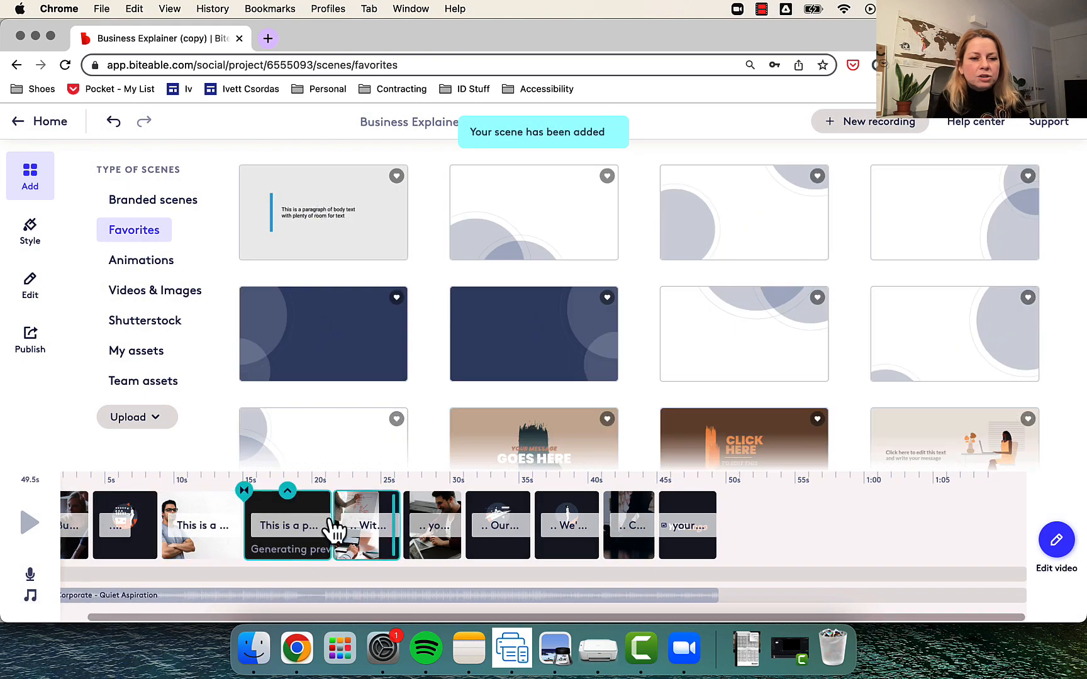
{"action": "left_click_drag", "start_coordinate": [211, 536], "coordinate": [673, 559]}
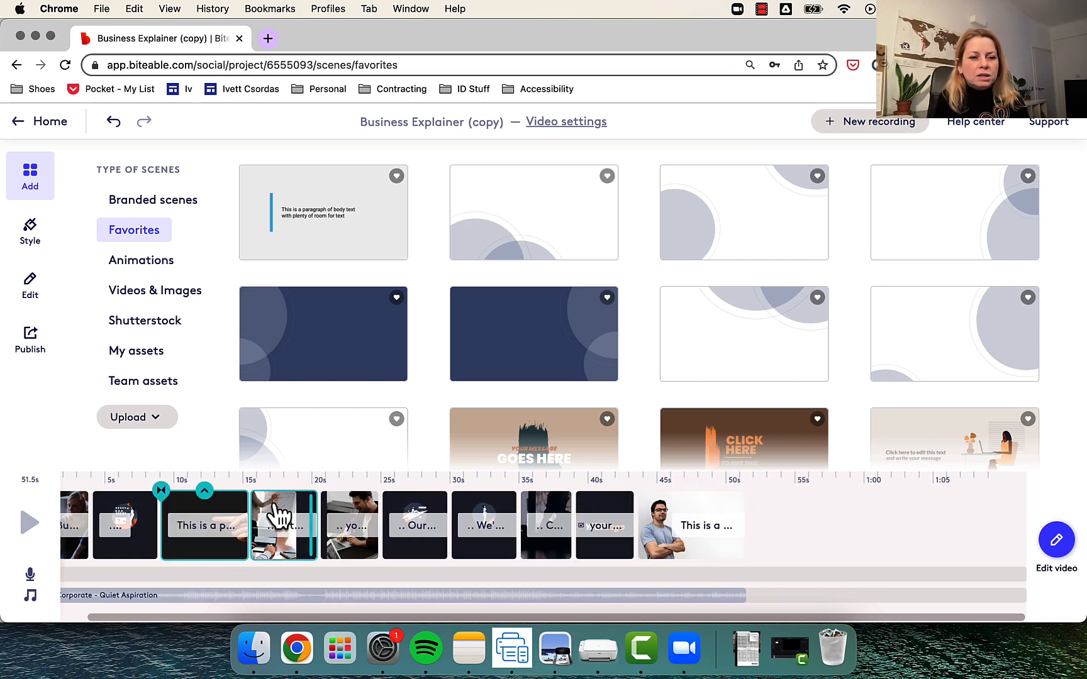
- Move the "10 years' experience" scene to the end of the timeline and add the branded Icons scene with the string-tied pointing finger after it
{"action": "left_click_drag", "start_coordinate": [286, 524], "coordinate": [737, 519]}
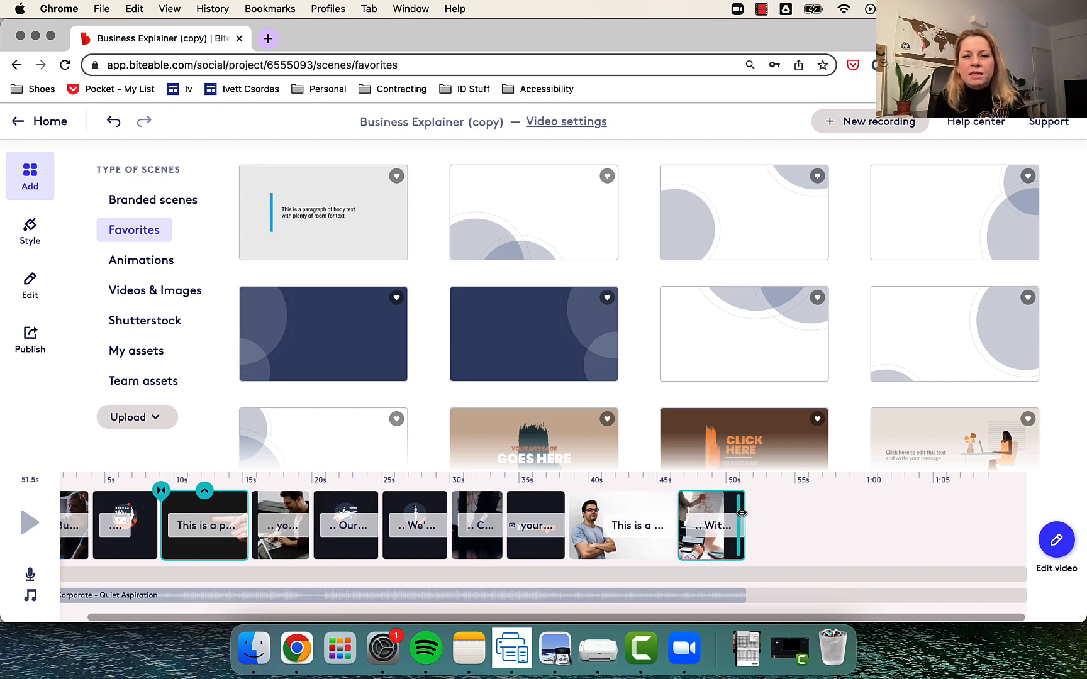
{"action": "left_click", "coordinate": [168, 202]}
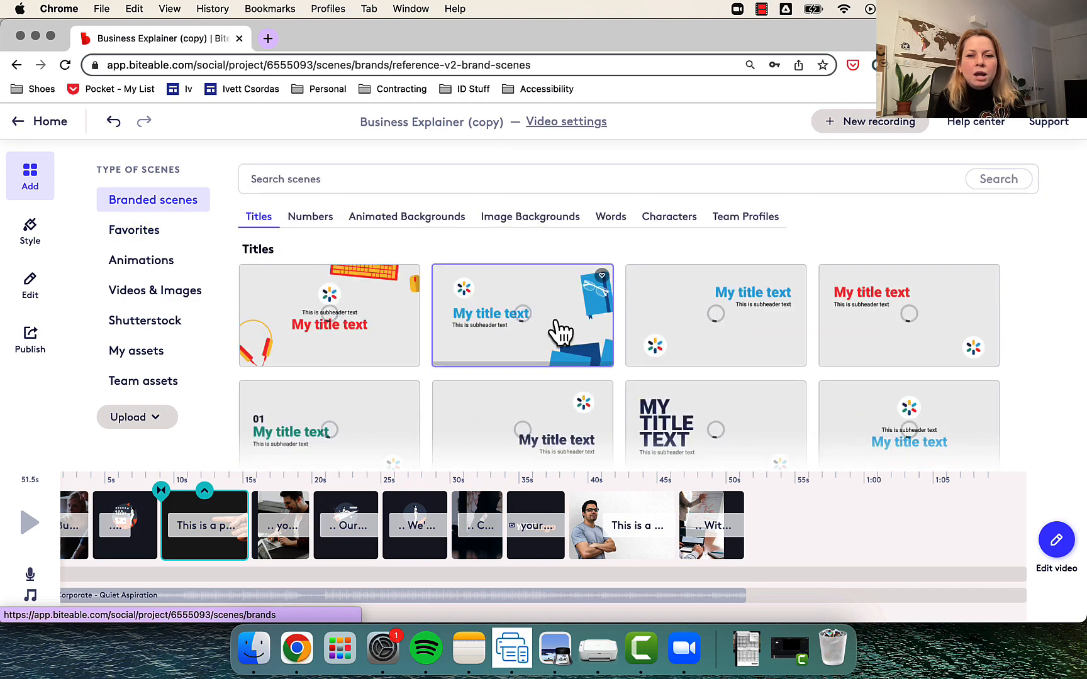
{"action": "scroll", "coordinate": [559, 331], "scroll_direction": "down", "scroll_amount": 1}
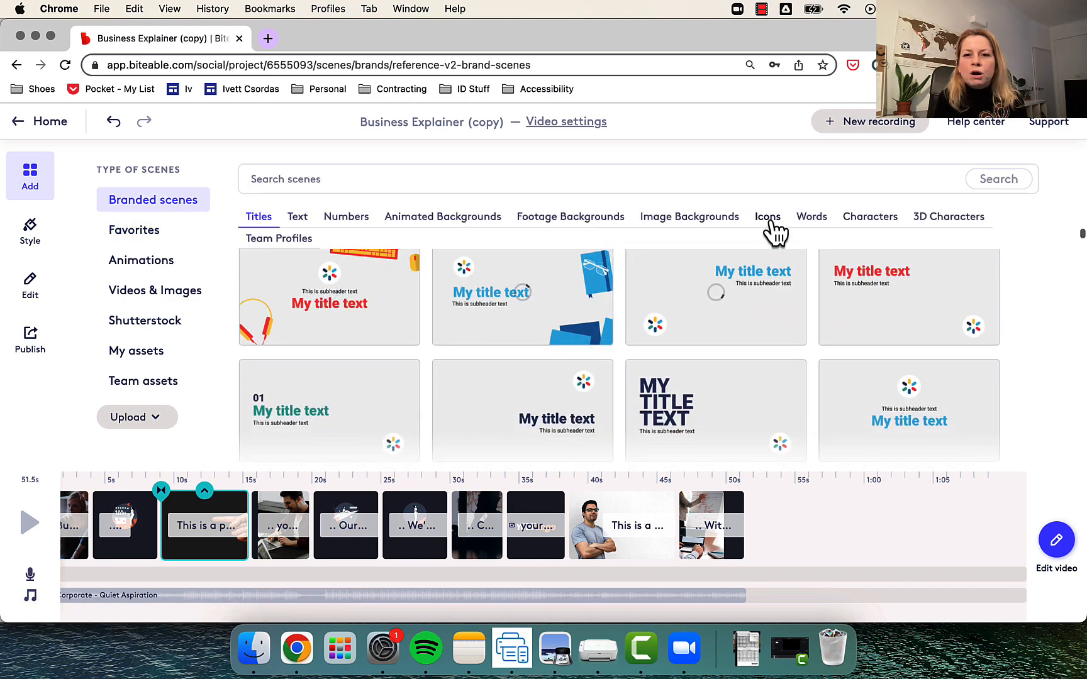
{"action": "left_click", "coordinate": [770, 223]}
{"action": "left_click", "coordinate": [710, 520]}
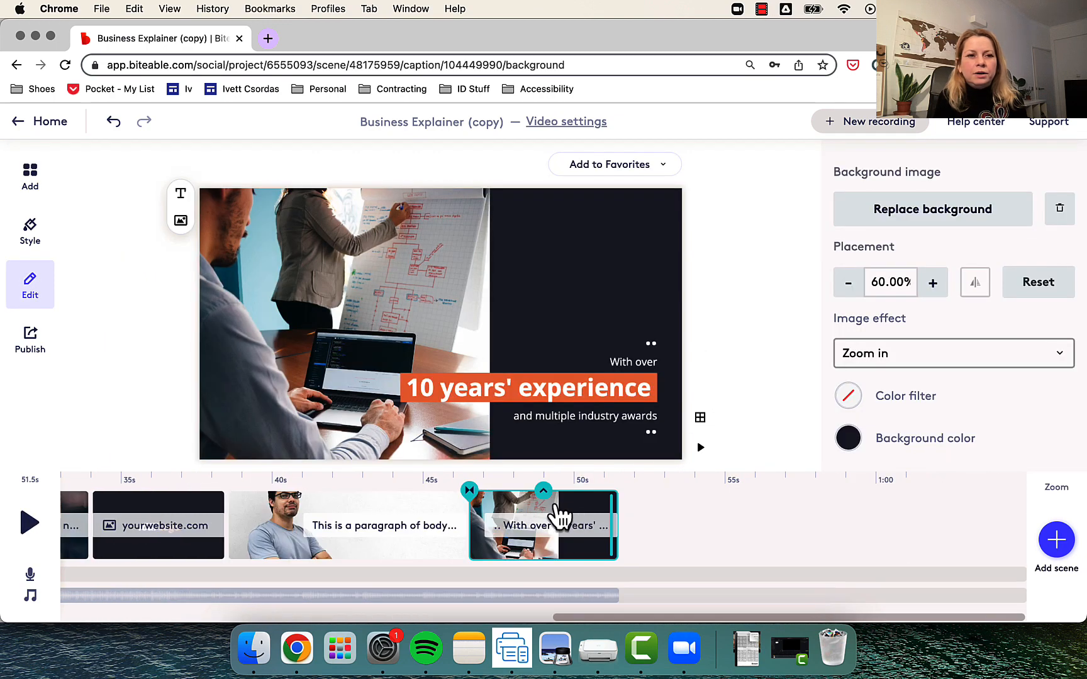
{"action": "left_click", "coordinate": [1055, 546]}
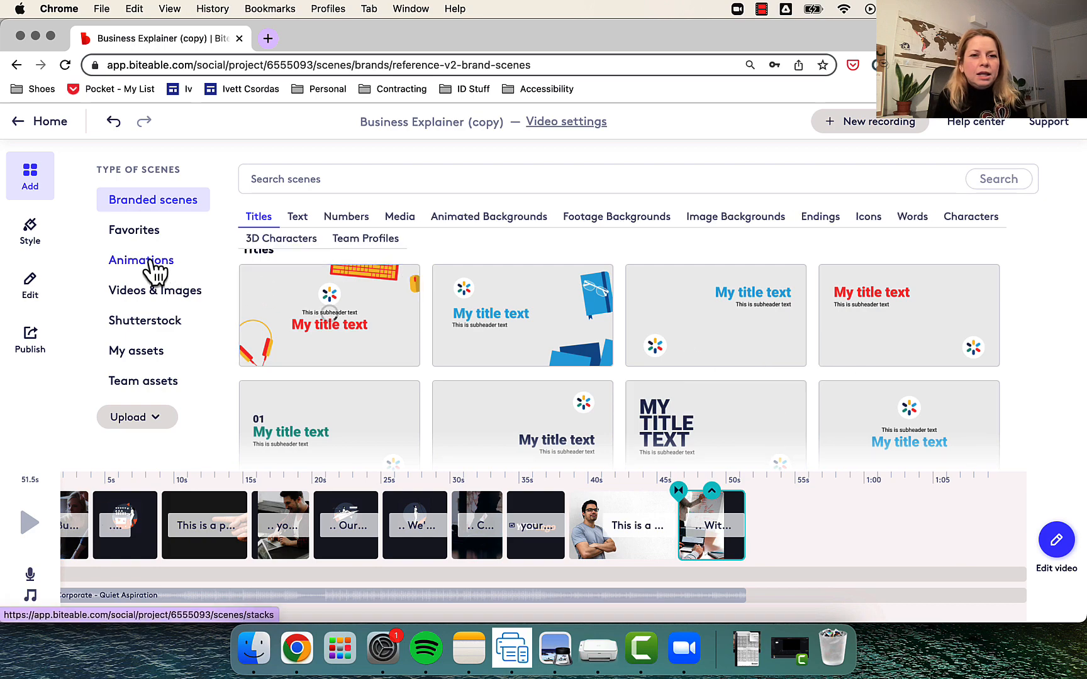
{"action": "left_click", "coordinate": [868, 226]}
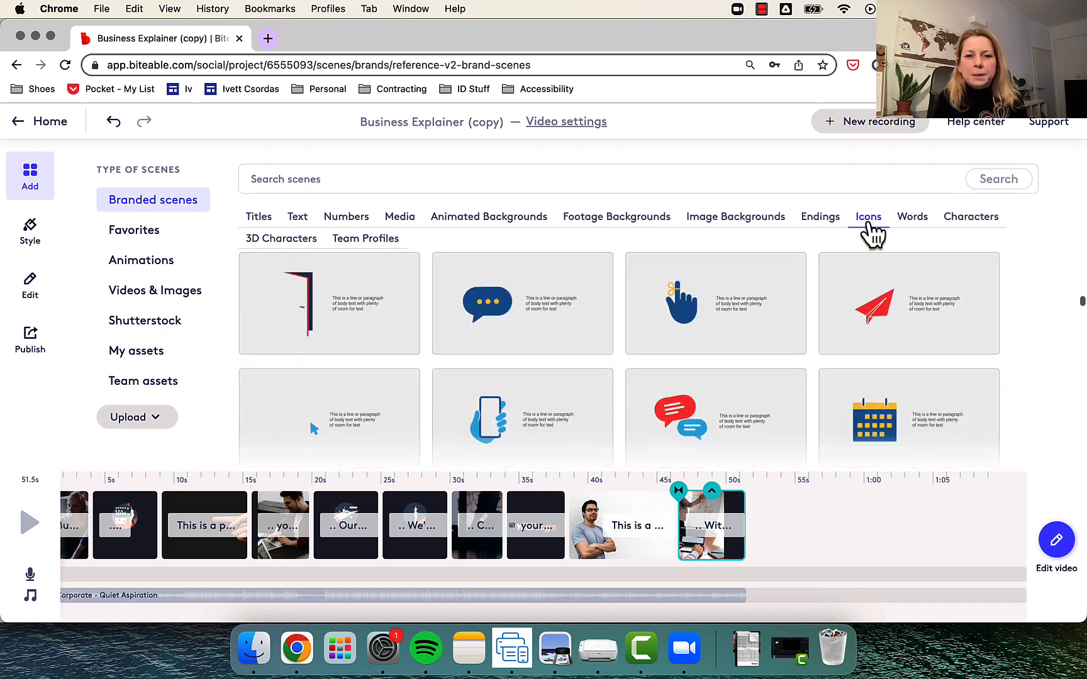
{"action": "left_click", "coordinate": [711, 318]}
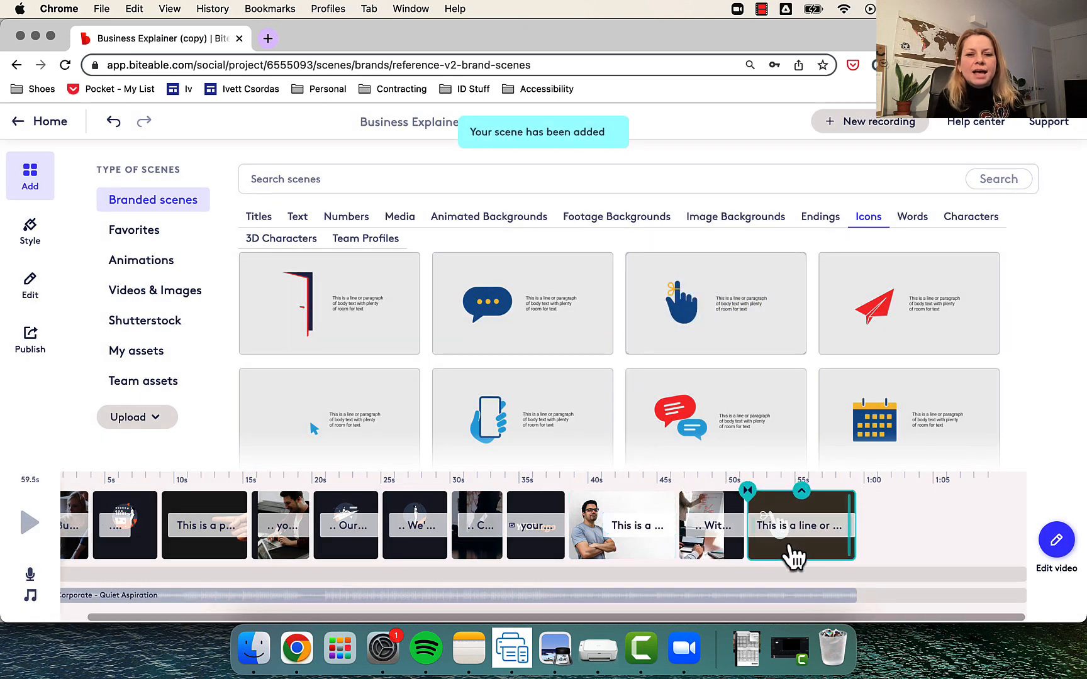
- Add the branded Characters scene of the woman holding up a phone and the "Happy Holiday" scene from the branded Words
{"action": "scroll", "coordinate": [672, 417], "scroll_direction": "down", "scroll_amount": 5}
{"action": "scroll", "coordinate": [672, 421], "scroll_direction": "down", "scroll_amount": 10}
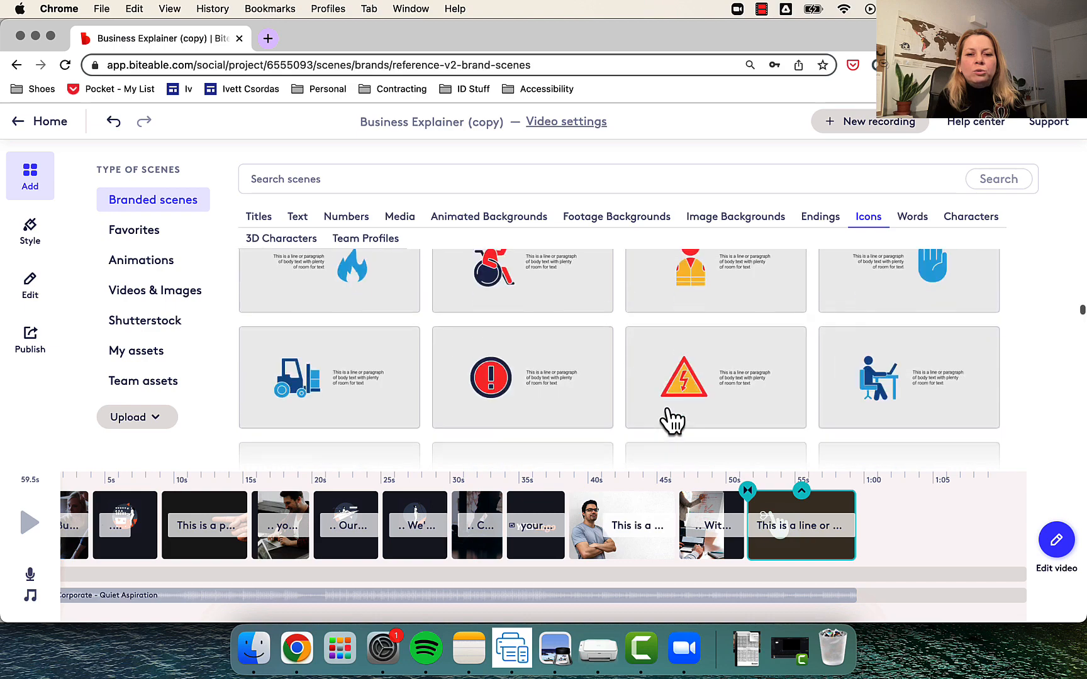
{"action": "scroll", "coordinate": [669, 418], "scroll_direction": "down", "scroll_amount": 5}
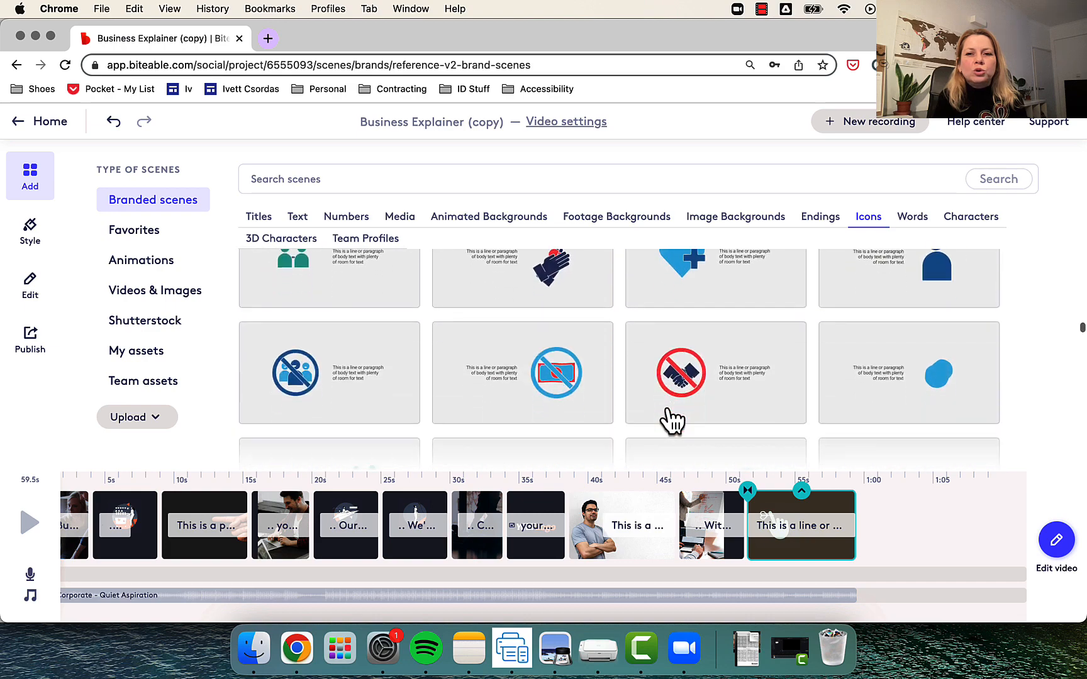
{"action": "left_click", "coordinate": [987, 220]}
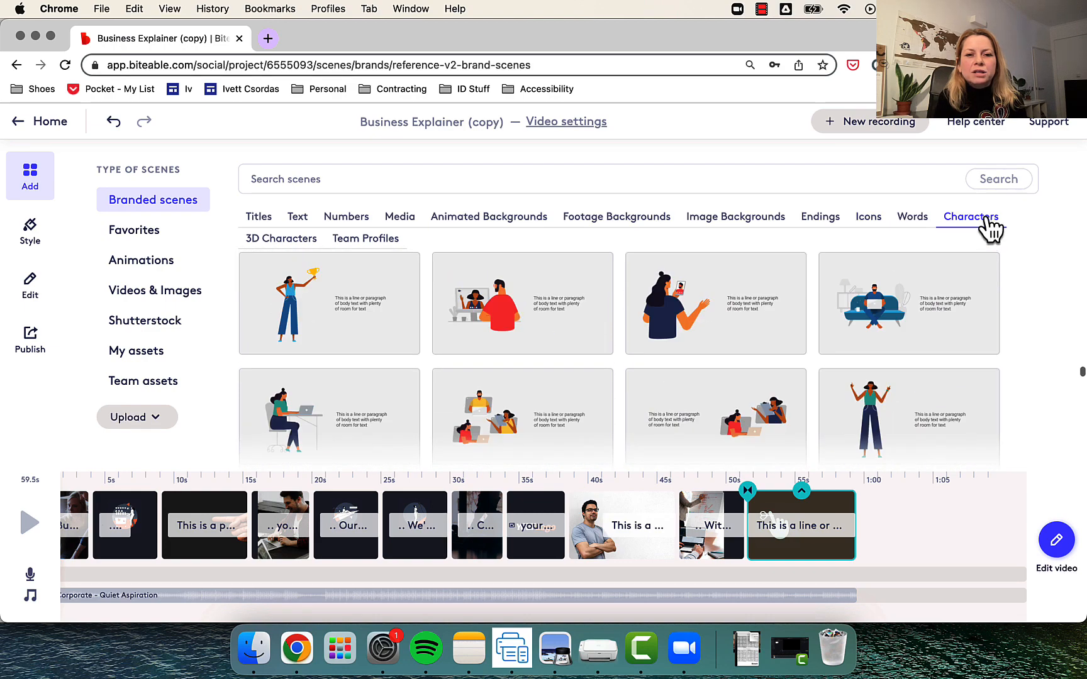
{"action": "left_click", "coordinate": [753, 289]}
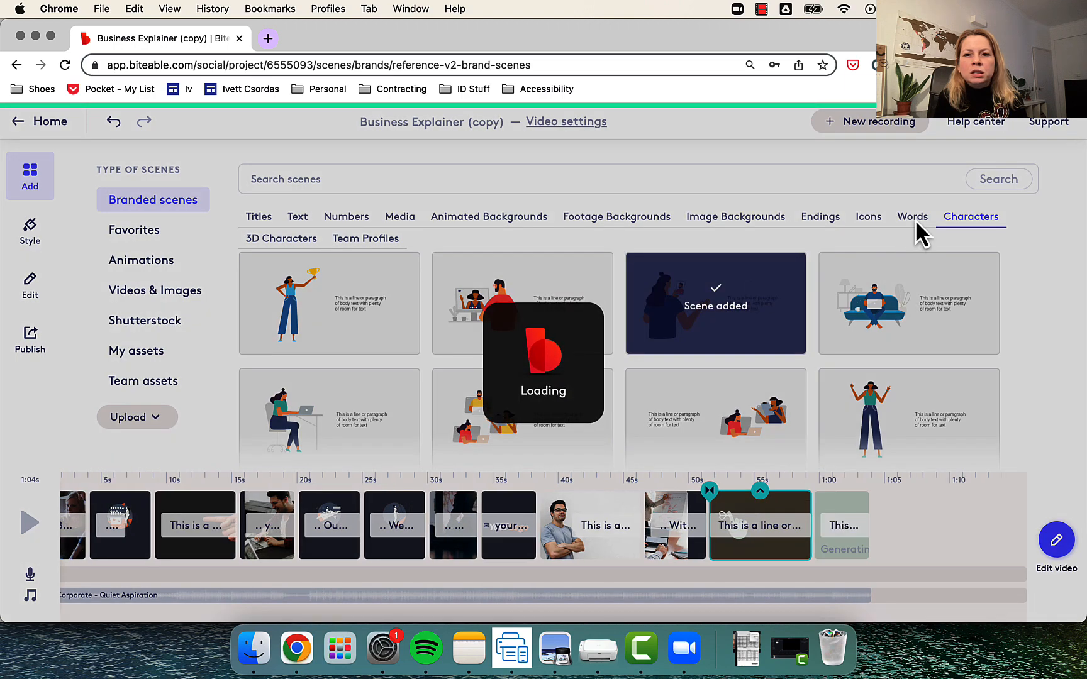
{"action": "left_click", "coordinate": [915, 220]}
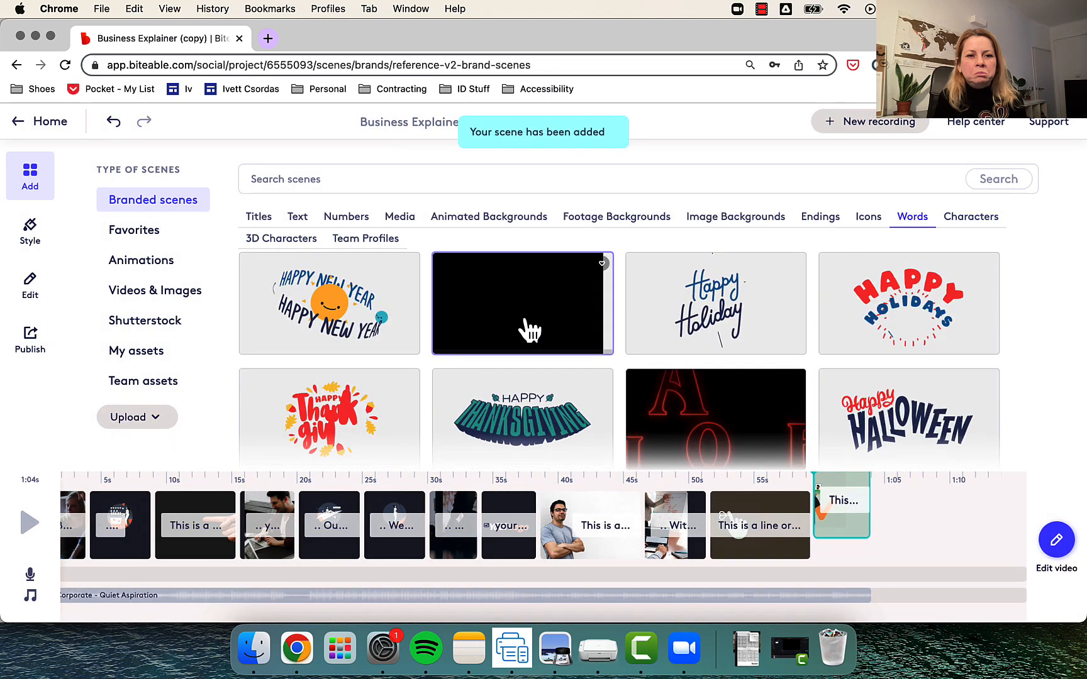
{"action": "left_click", "coordinate": [713, 313]}
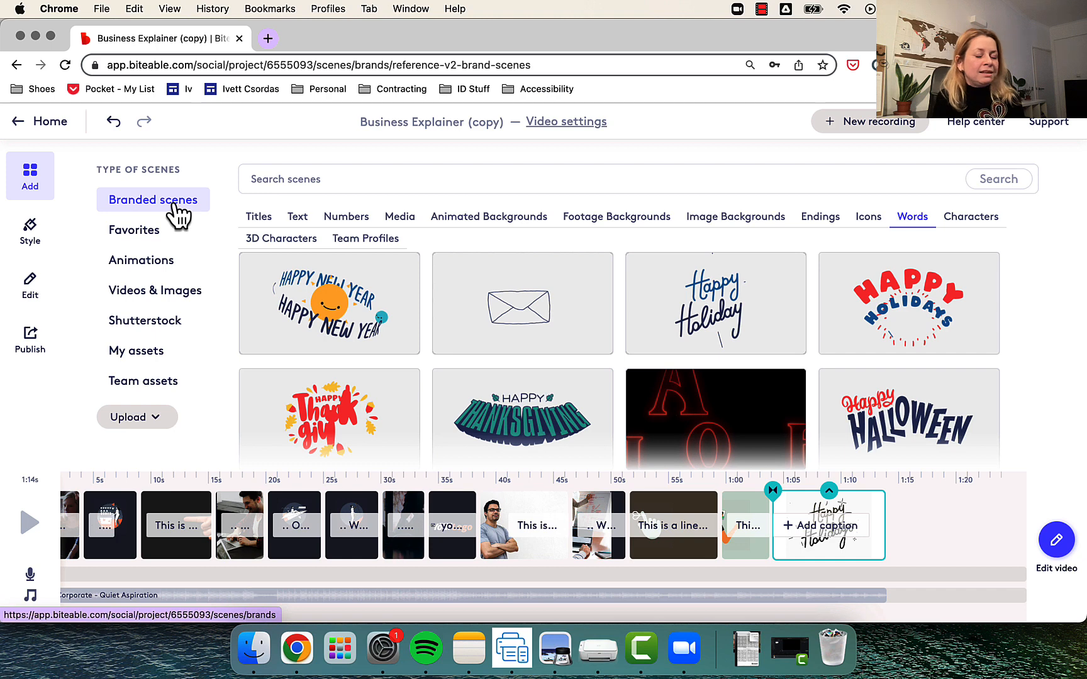
- Search the Animations for "hands" and add the pink handshake scene and the green raised-hand scene
{"action": "left_click", "coordinate": [148, 263]}
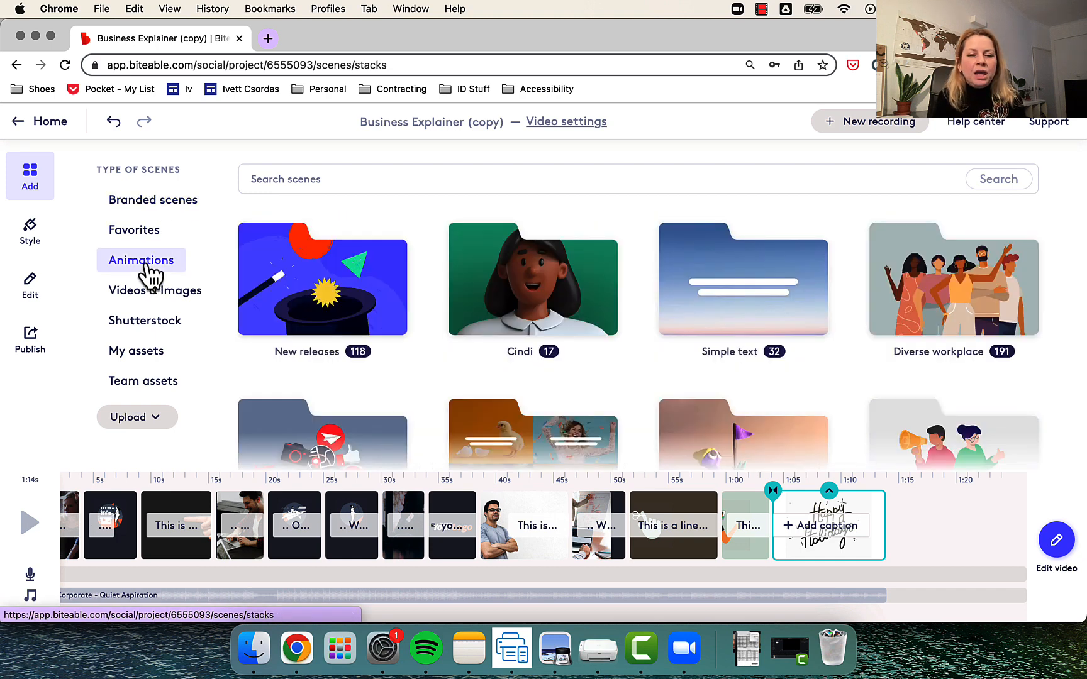
{"action": "left_click", "coordinate": [277, 182]}
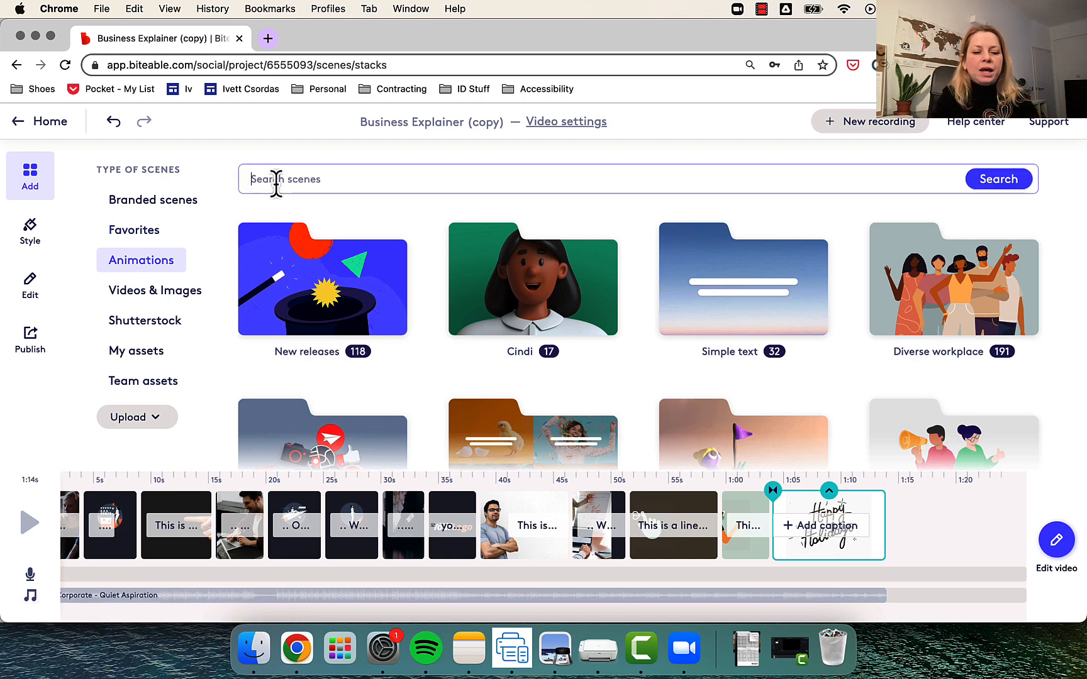
{"action": "type", "text": "hands"}
{"action": "key", "text": "Return"}
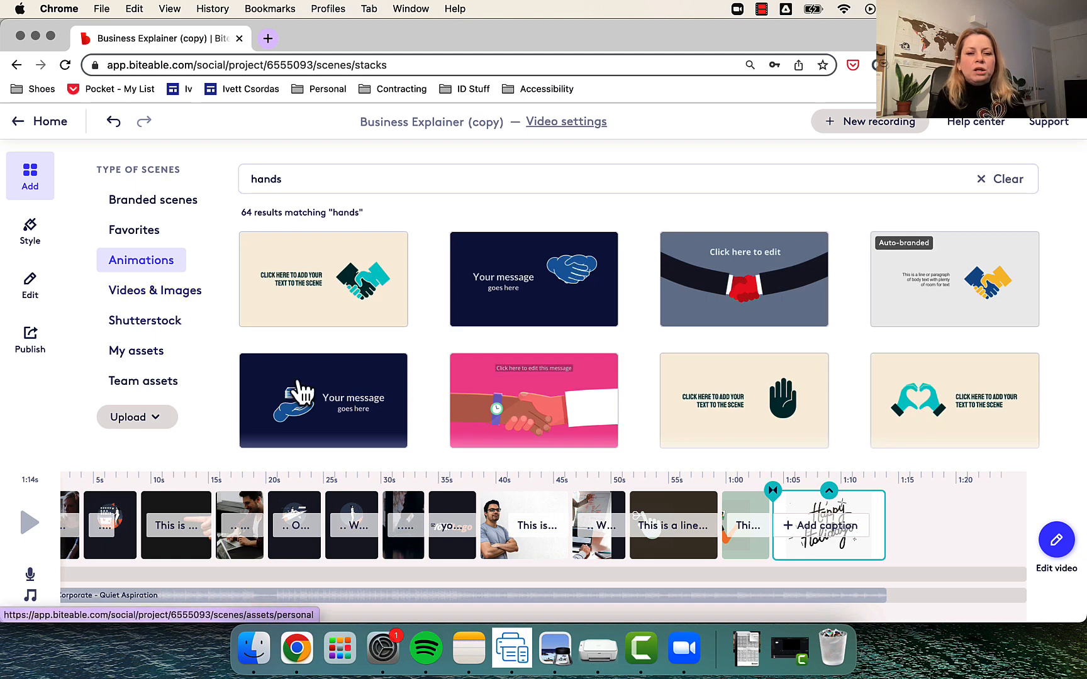
{"action": "left_click", "coordinate": [541, 406]}
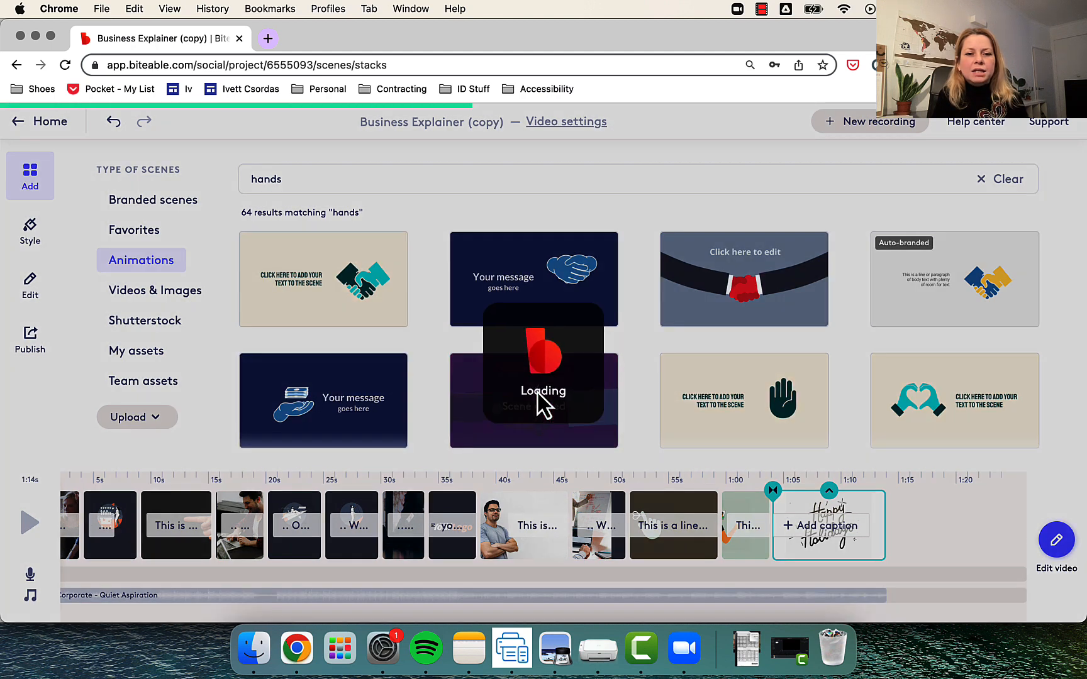
{"action": "scroll", "coordinate": [764, 434], "scroll_direction": "down", "scroll_amount": 5}
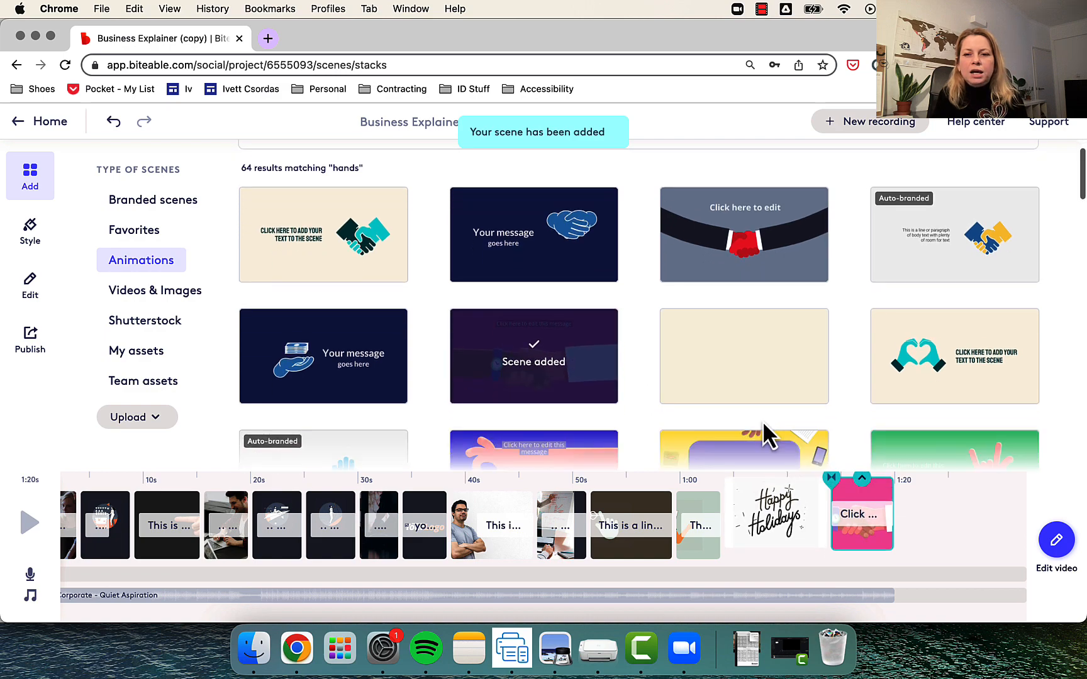
{"action": "left_click", "coordinate": [954, 281]}
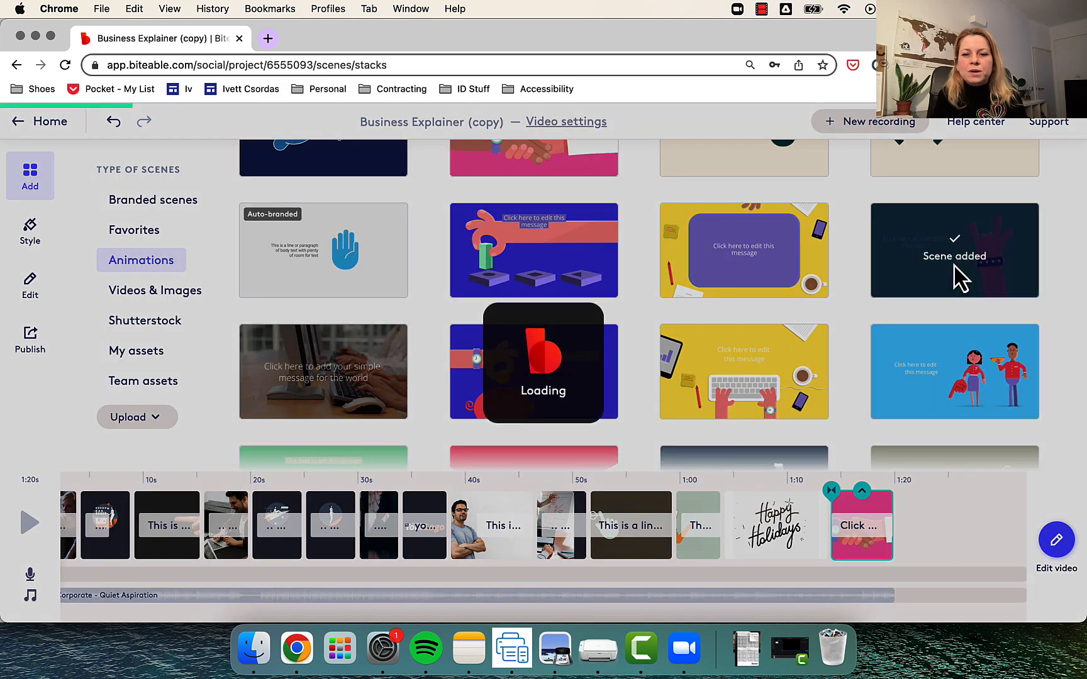
- Search the stock videos for "guitar" and add two clips of hands playing an acoustic guitar
{"action": "left_click", "coordinate": [169, 299]}
{"action": "left_click", "coordinate": [927, 182]}
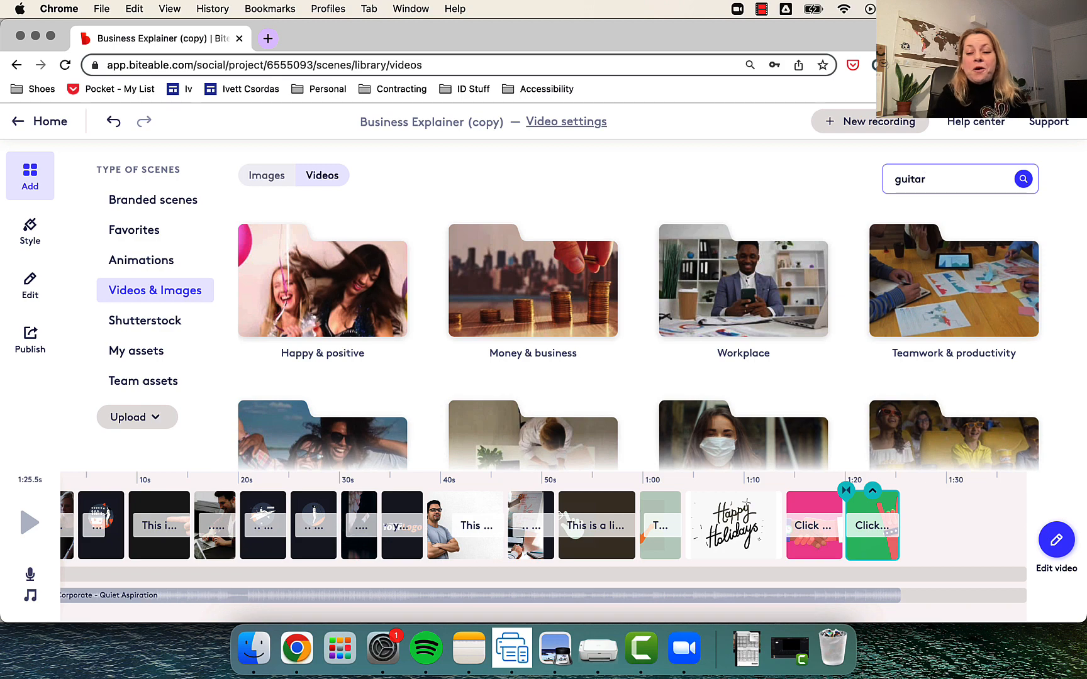
{"action": "key", "text": "Return"}
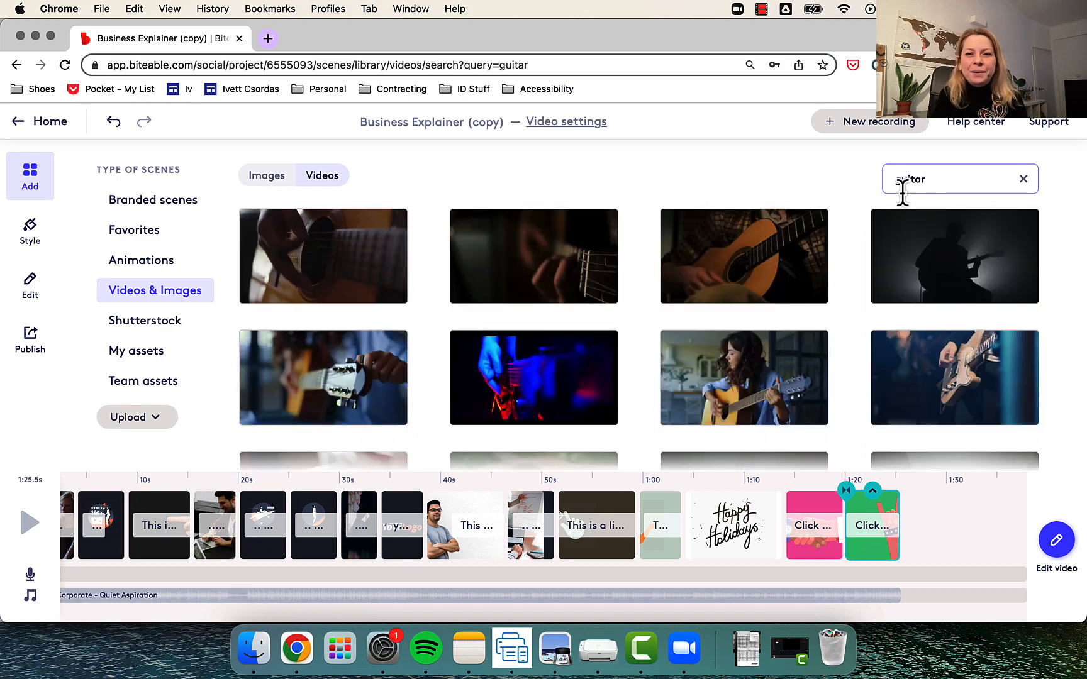
{"action": "mouse_move", "coordinate": [770, 252]}
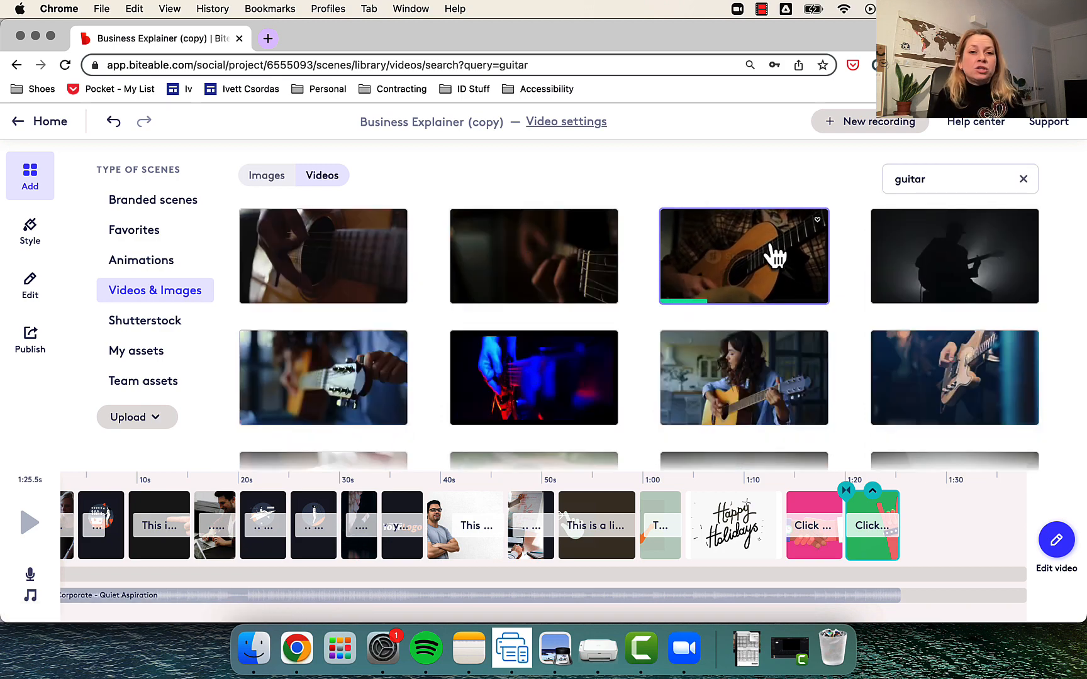
{"action": "left_click", "coordinate": [773, 248]}
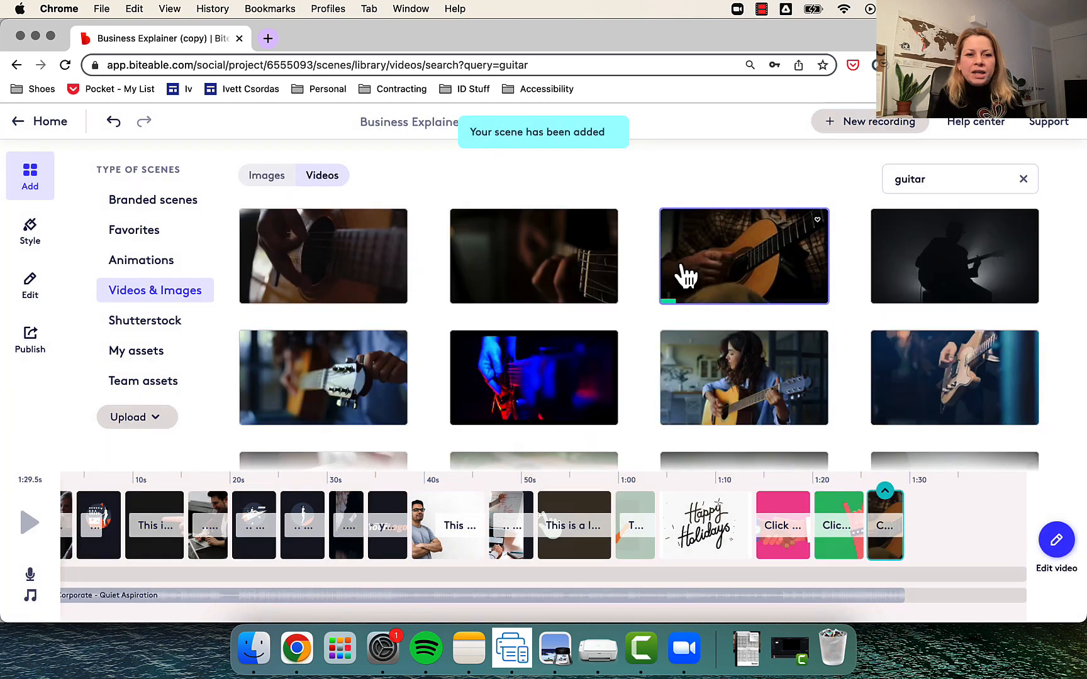
{"action": "mouse_move", "coordinate": [339, 389]}
{"action": "scroll", "coordinate": [395, 381], "scroll_direction": "down", "scroll_amount": 2}
{"action": "scroll", "coordinate": [395, 381], "scroll_direction": "down", "scroll_amount": 10}
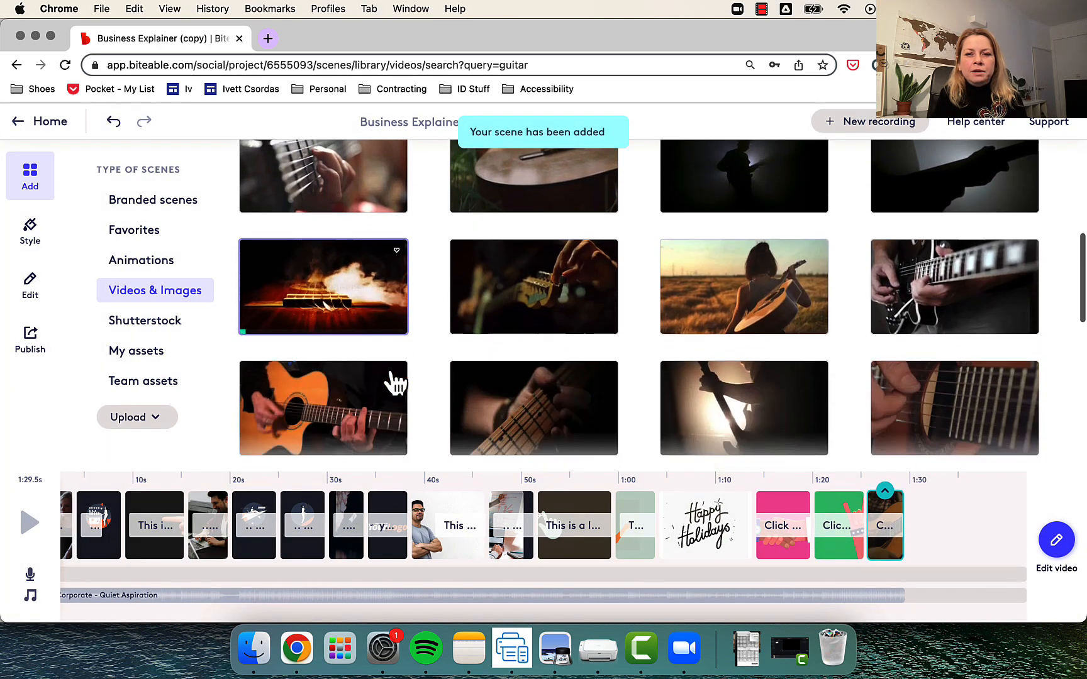
{"action": "left_click", "coordinate": [328, 428]}
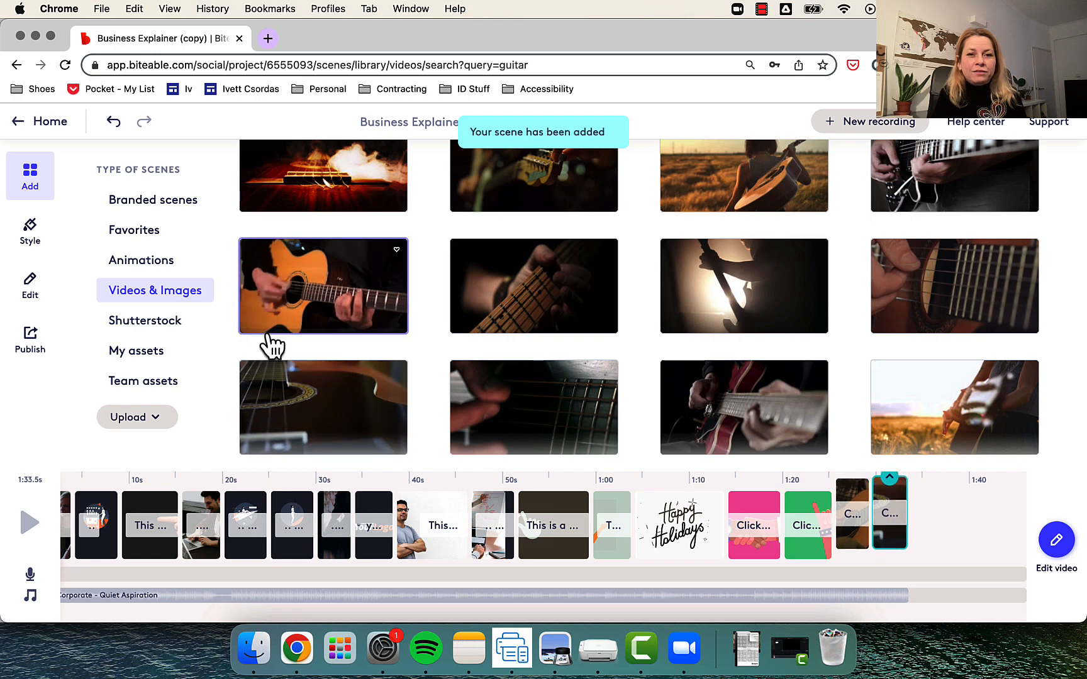
- Look through the "guitar" stock images and the Shutterstock clip categories
{"action": "scroll", "coordinate": [376, 274], "scroll_direction": "up", "scroll_amount": 5}
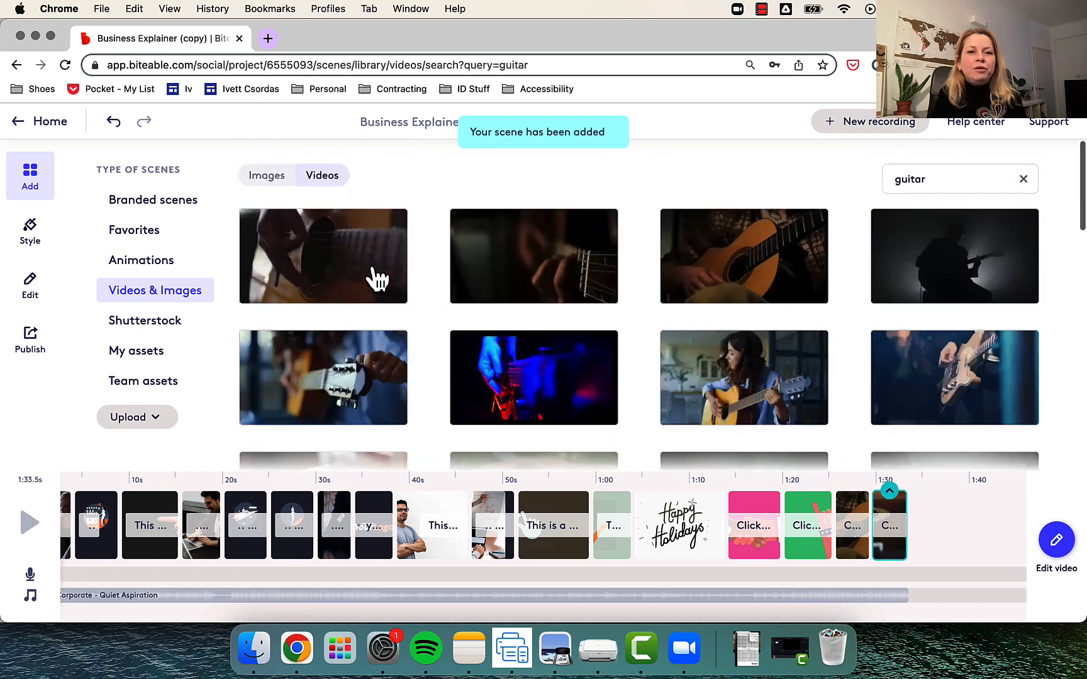
{"action": "left_click", "coordinate": [273, 181]}
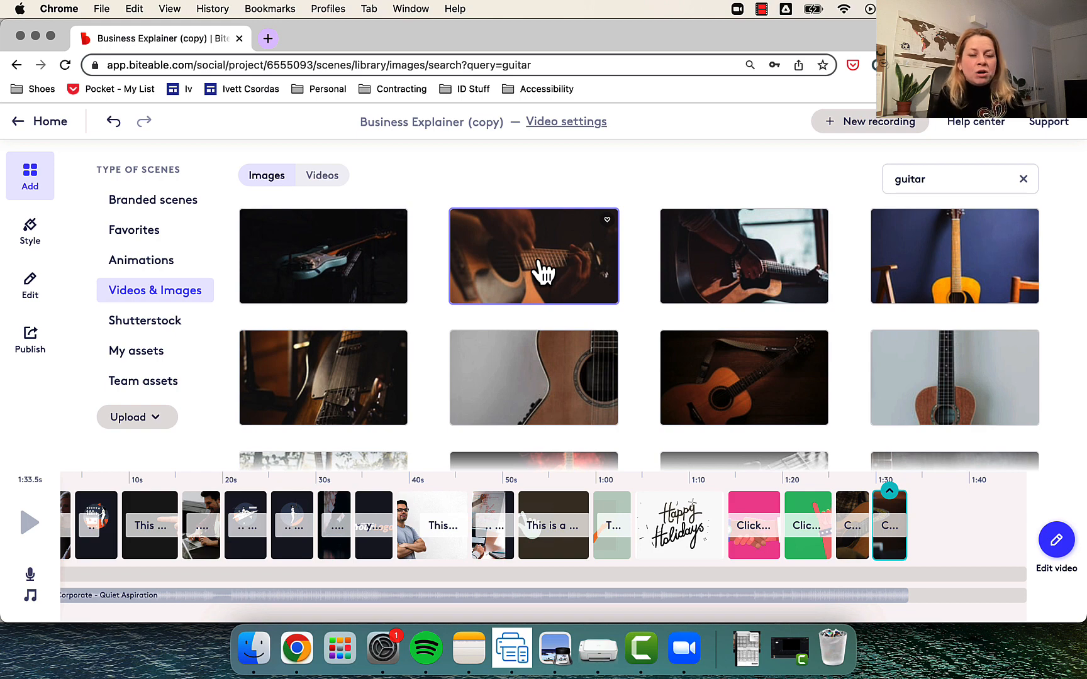
{"action": "left_click", "coordinate": [158, 335]}
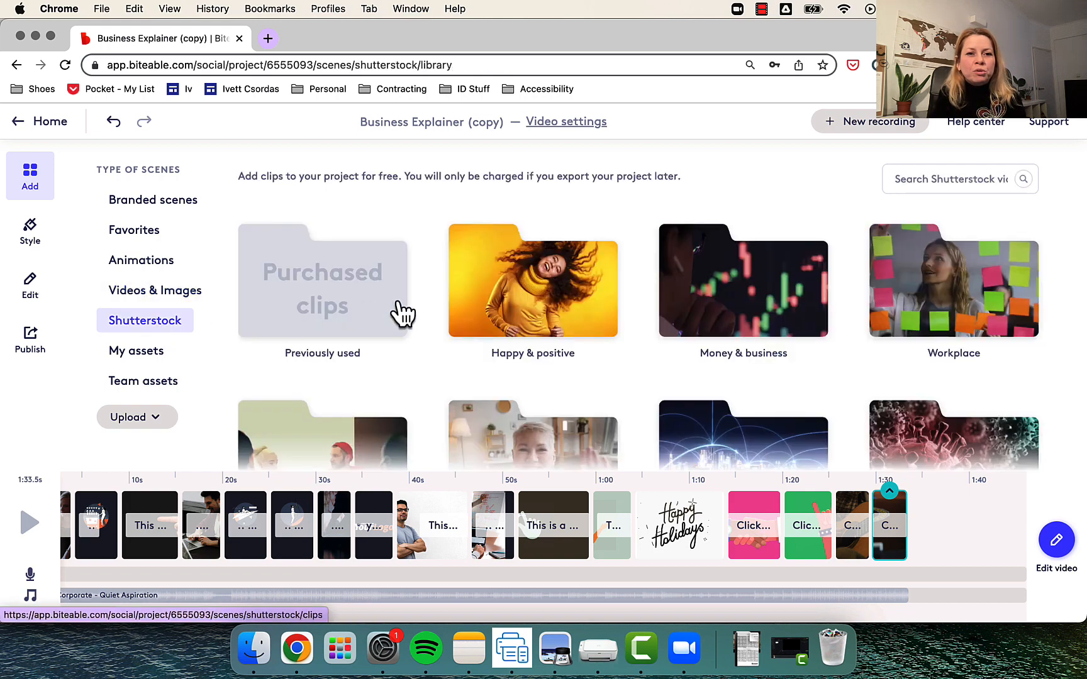
{"action": "scroll", "coordinate": [403, 313], "scroll_direction": "down", "scroll_amount": 3}
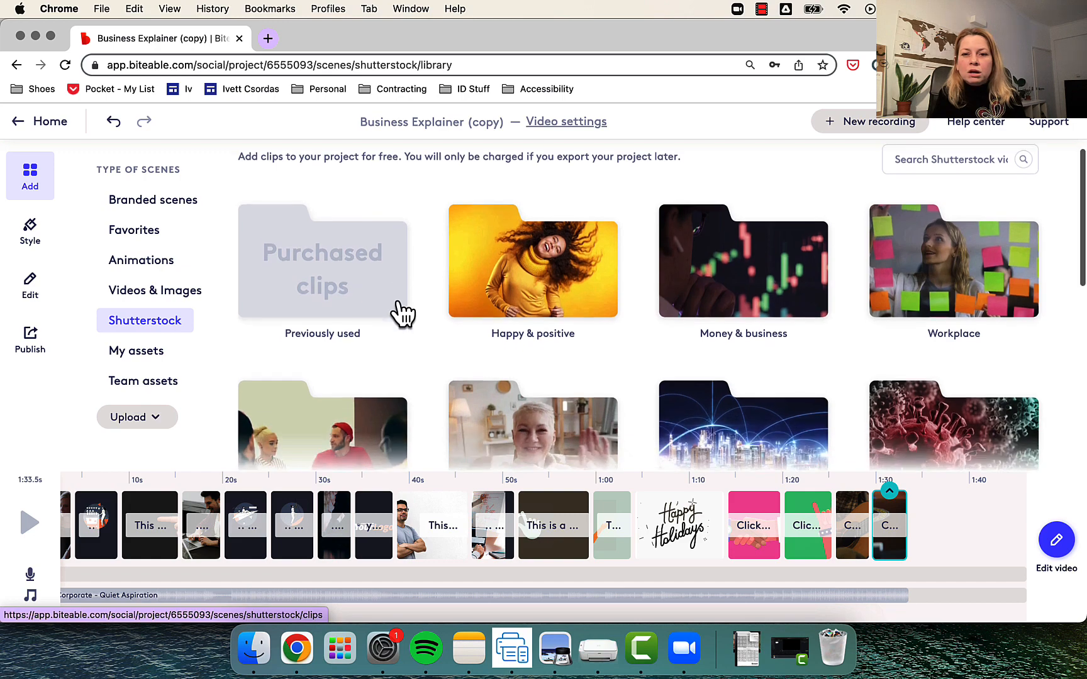
{"action": "scroll", "coordinate": [403, 312], "scroll_direction": "up", "scroll_amount": 3}
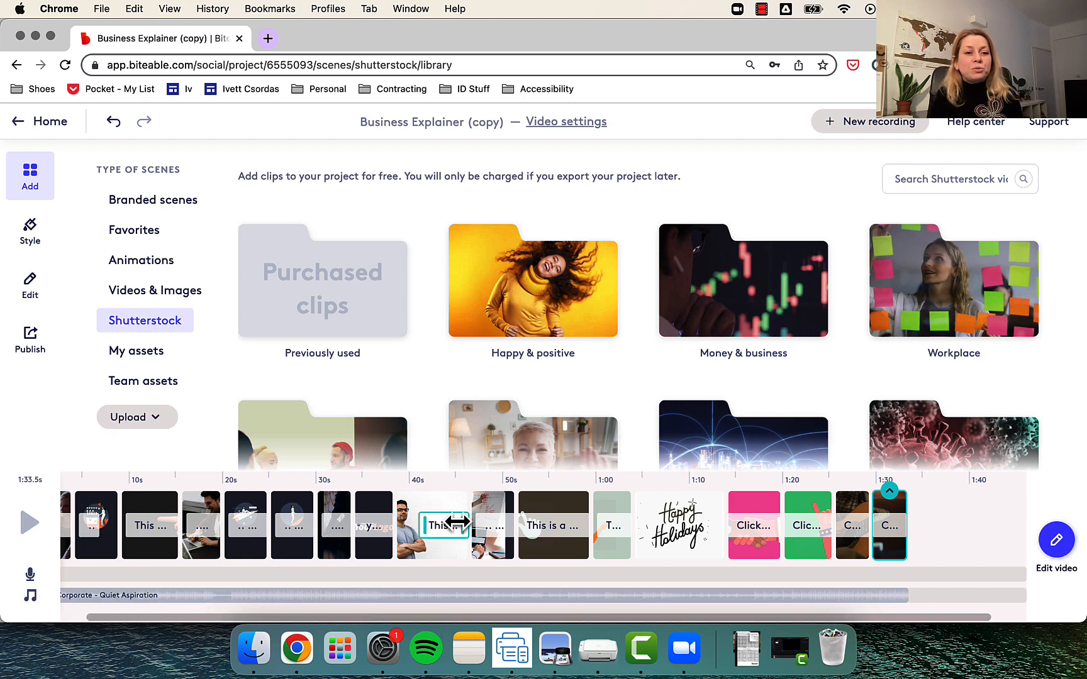
- Open the crossed-arms man scene for editing and examine its caption's text properties and its background settings
{"action": "left_click", "coordinate": [438, 513]}
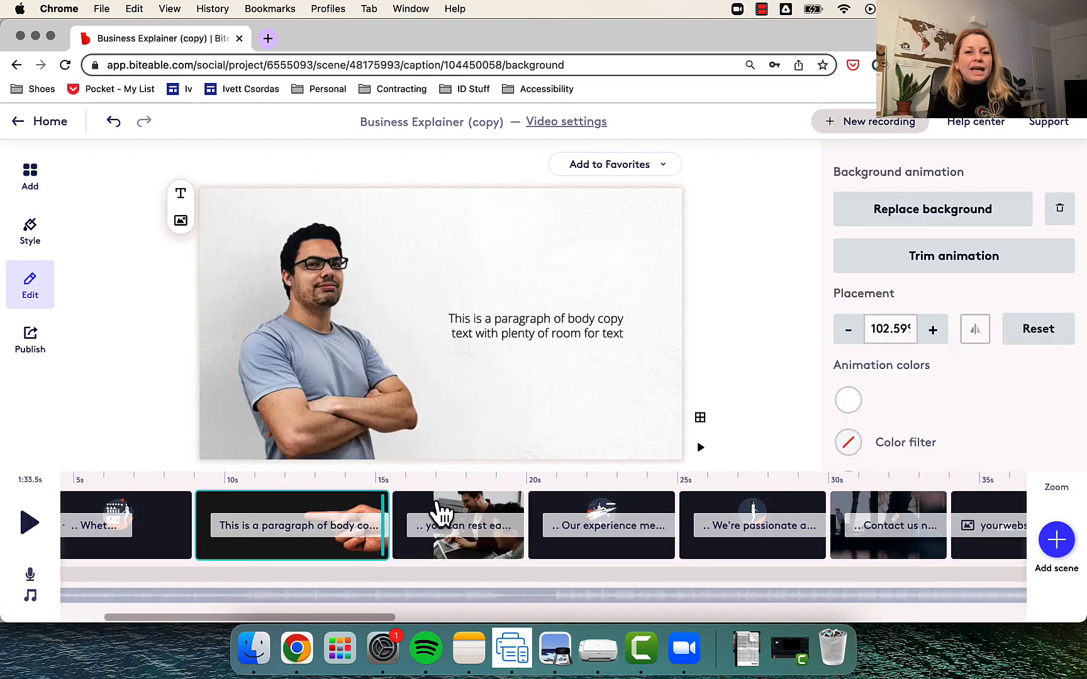
{"action": "left_click", "coordinate": [561, 327]}
{"action": "left_click", "coordinate": [561, 326]}
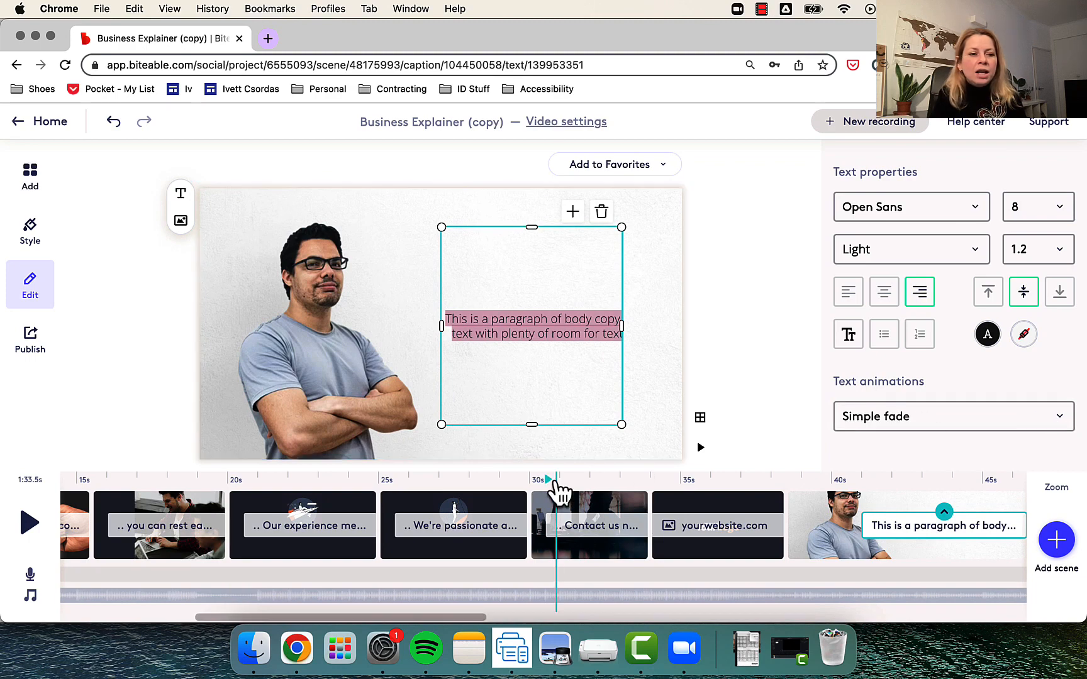
{"action": "left_click", "coordinate": [883, 514]}
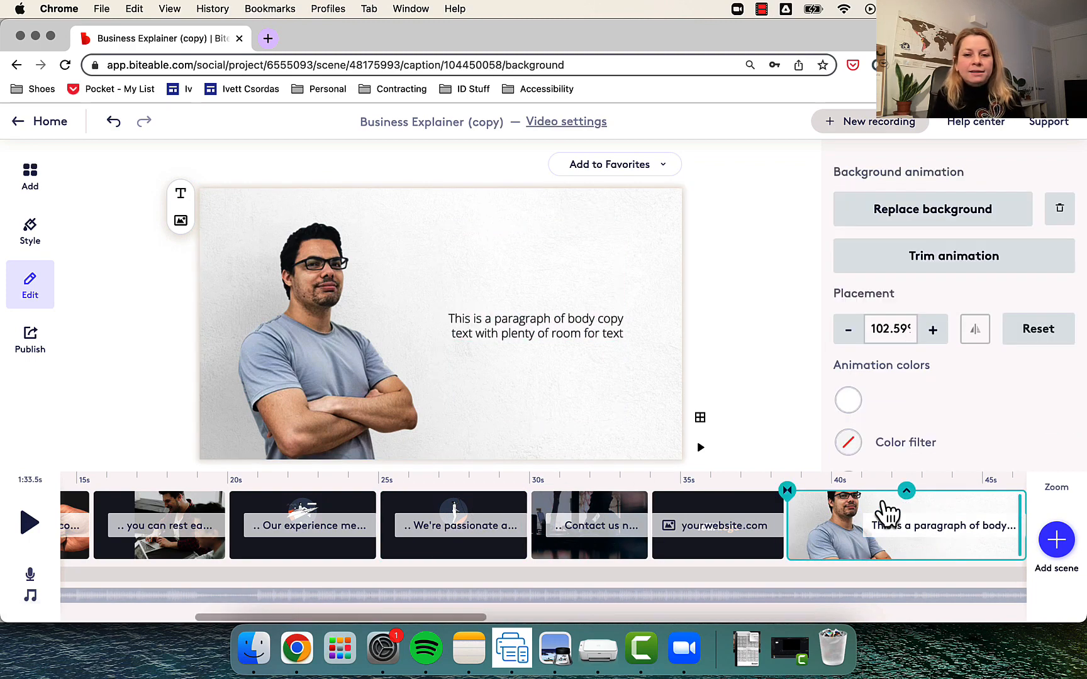
{"action": "left_click", "coordinate": [934, 534]}
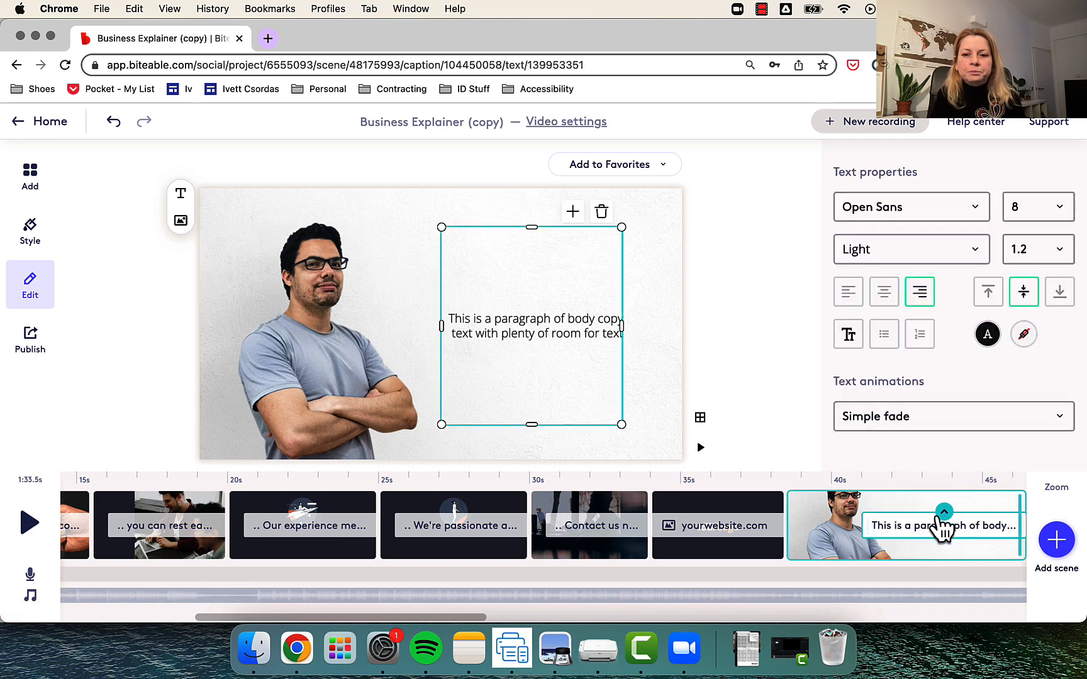
{"action": "left_click", "coordinate": [904, 504]}
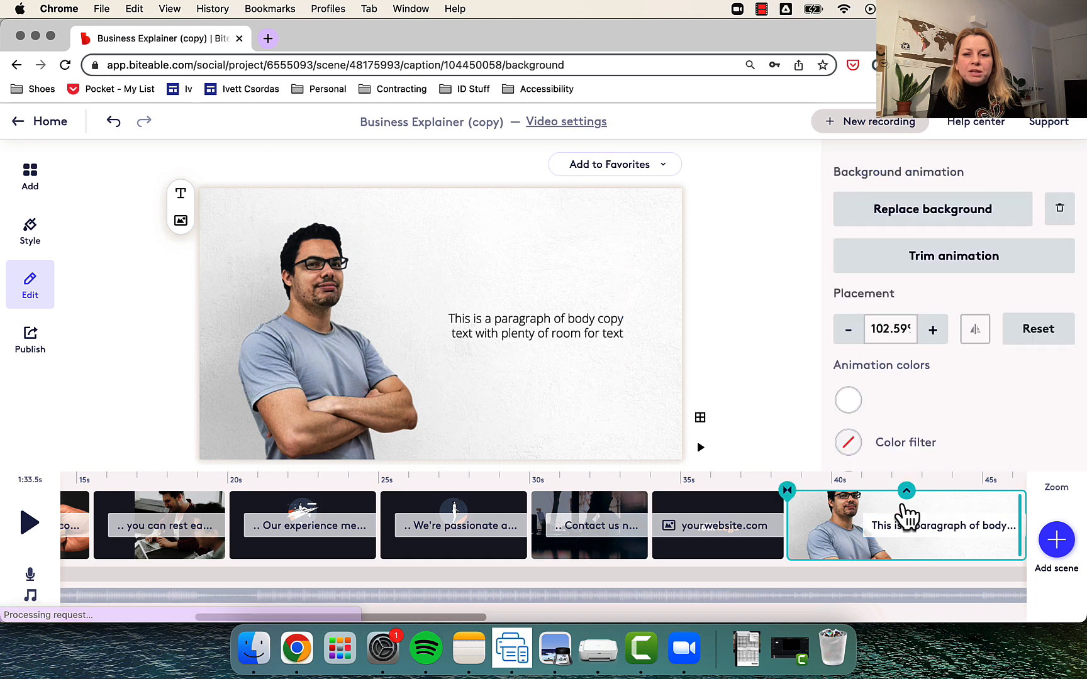
- Examine the scene options and scene transitions of the crossed-arms man scene and the background settings of the neighbouring "10 years' experience" scene
{"action": "left_click", "coordinate": [907, 491]}
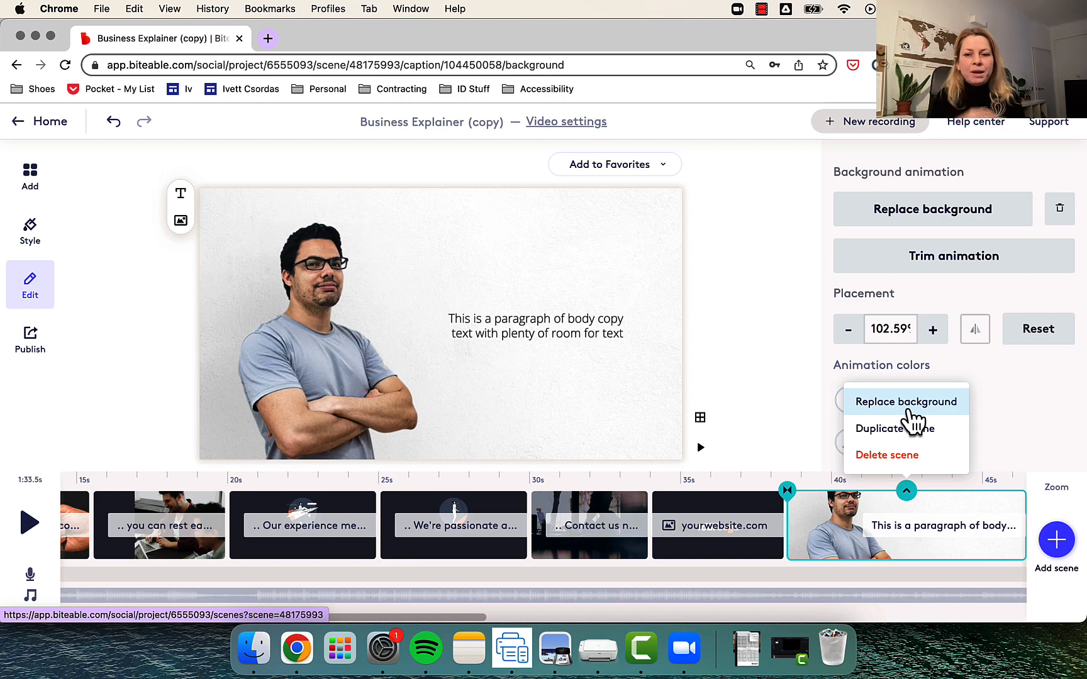
{"action": "left_click", "coordinate": [787, 491]}
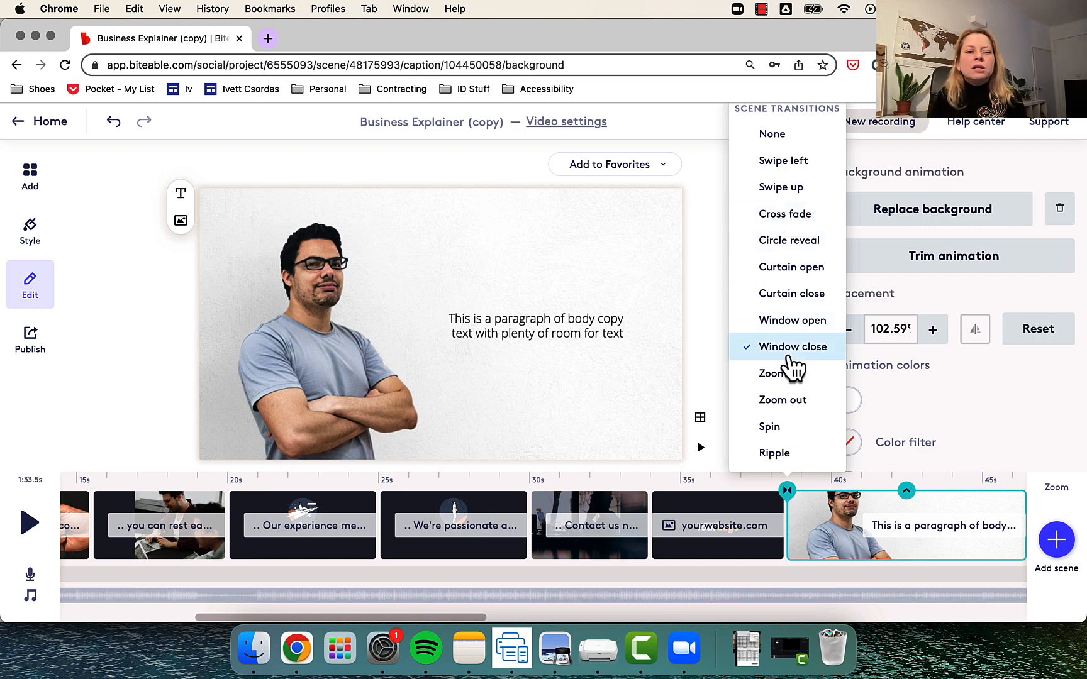
{"action": "scroll", "coordinate": [812, 553], "scroll_direction": "right", "scroll_amount": 3}
{"action": "scroll", "coordinate": [815, 554], "scroll_direction": "right", "scroll_amount": 5}
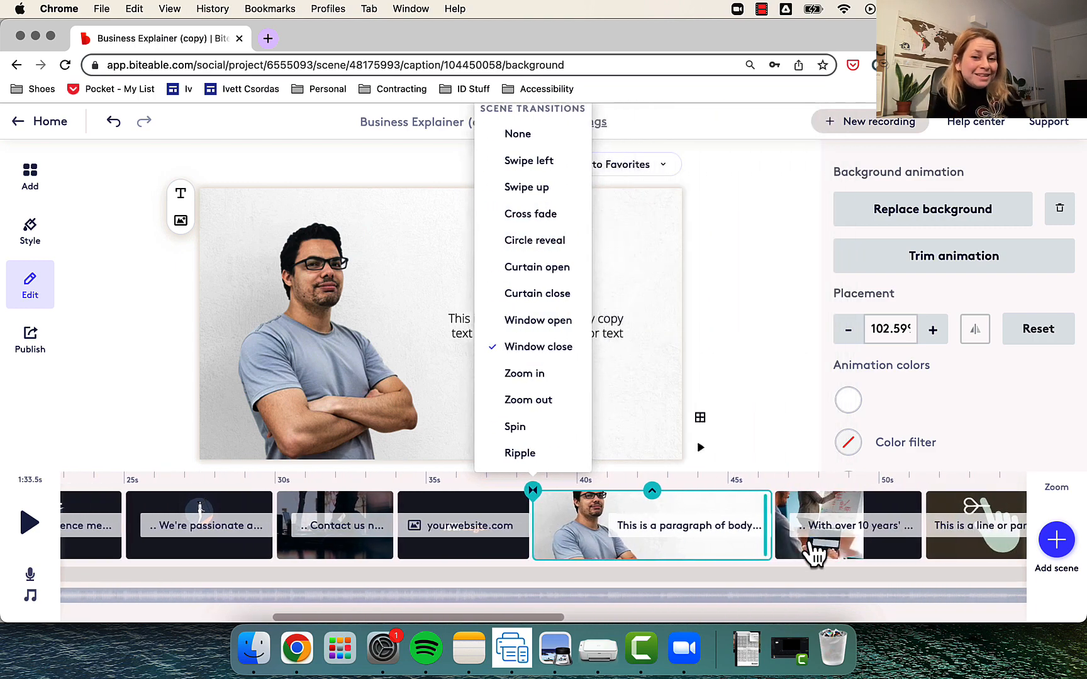
{"action": "scroll", "coordinate": [815, 554], "scroll_direction": "right", "scroll_amount": 6}
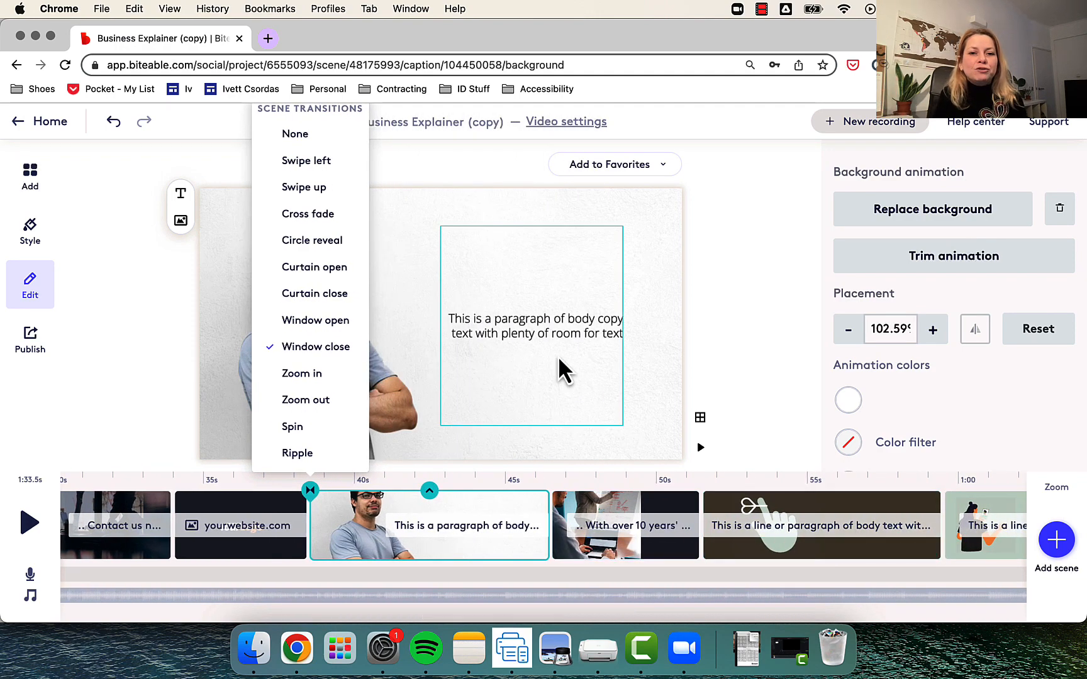
{"action": "left_click", "coordinate": [553, 323]}
{"action": "left_click", "coordinate": [604, 517]}
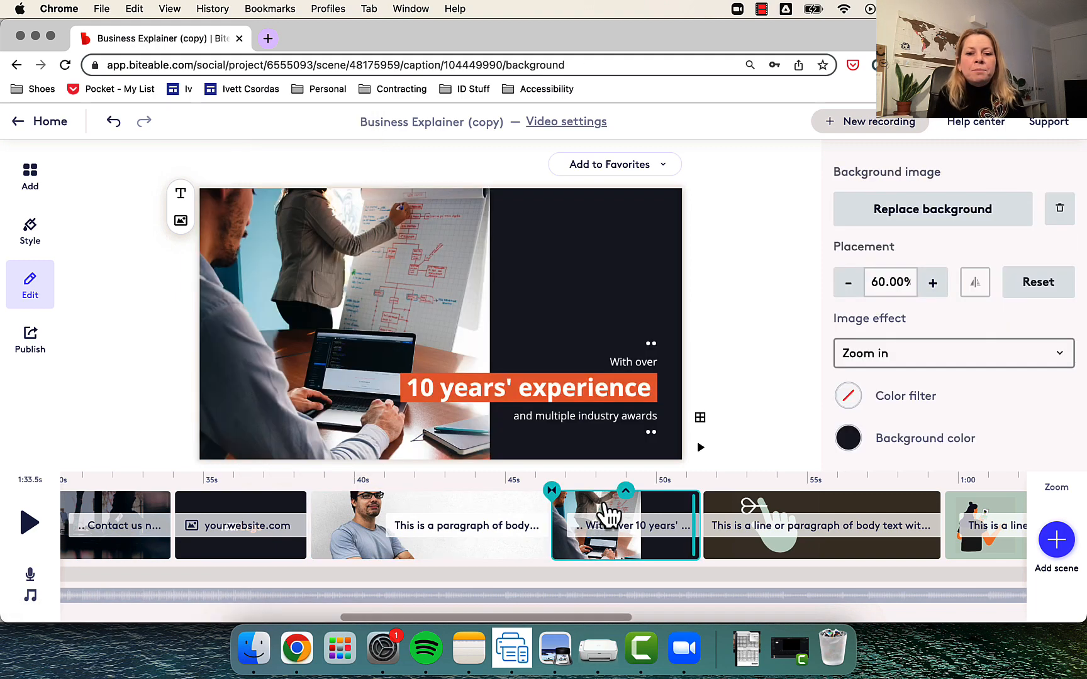
{"action": "left_click", "coordinate": [458, 516]}
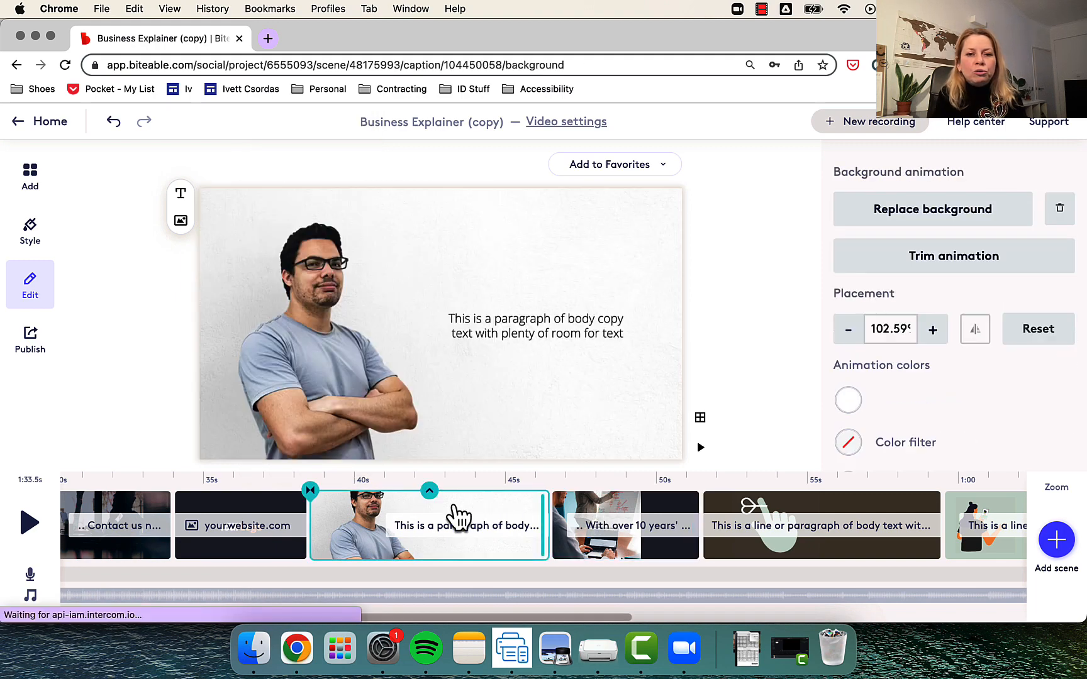
- Add a second text box below the paragraph in the crossed-arms man scene, and add a new caption to the same scene
{"action": "left_click", "coordinate": [541, 334]}
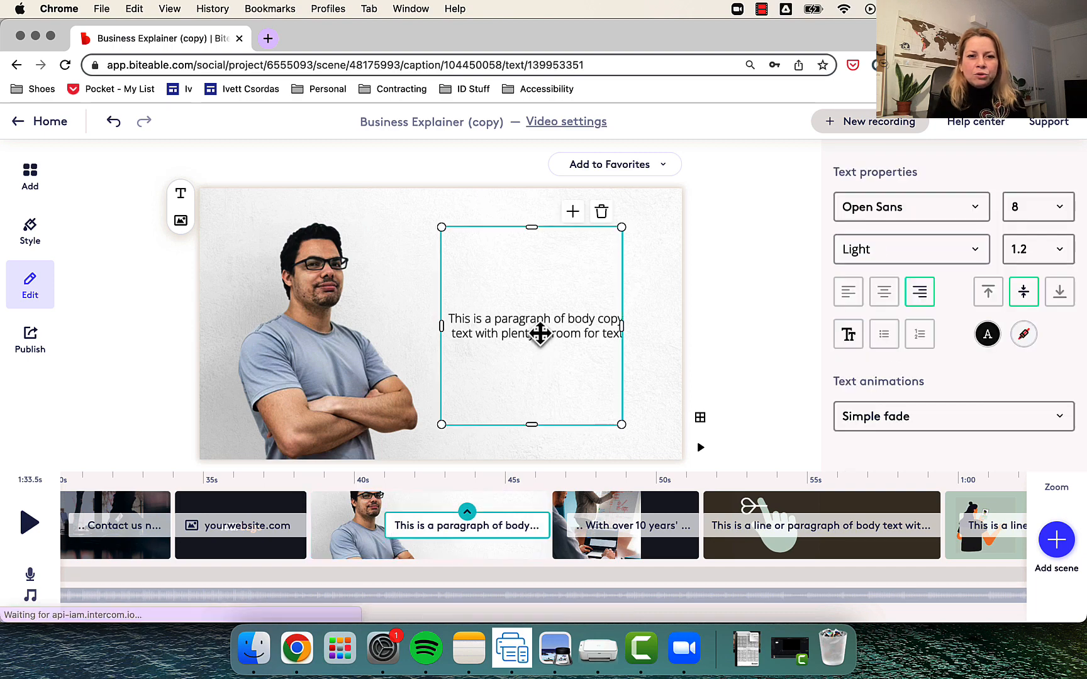
{"action": "left_click", "coordinate": [572, 214]}
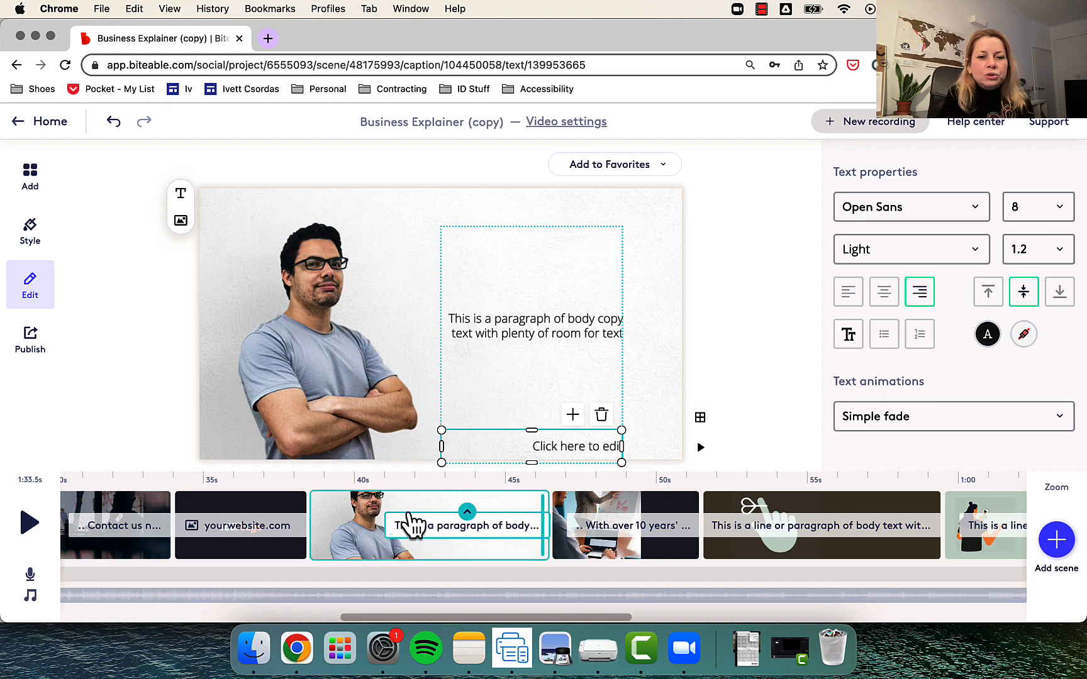
{"action": "left_click", "coordinate": [467, 513]}
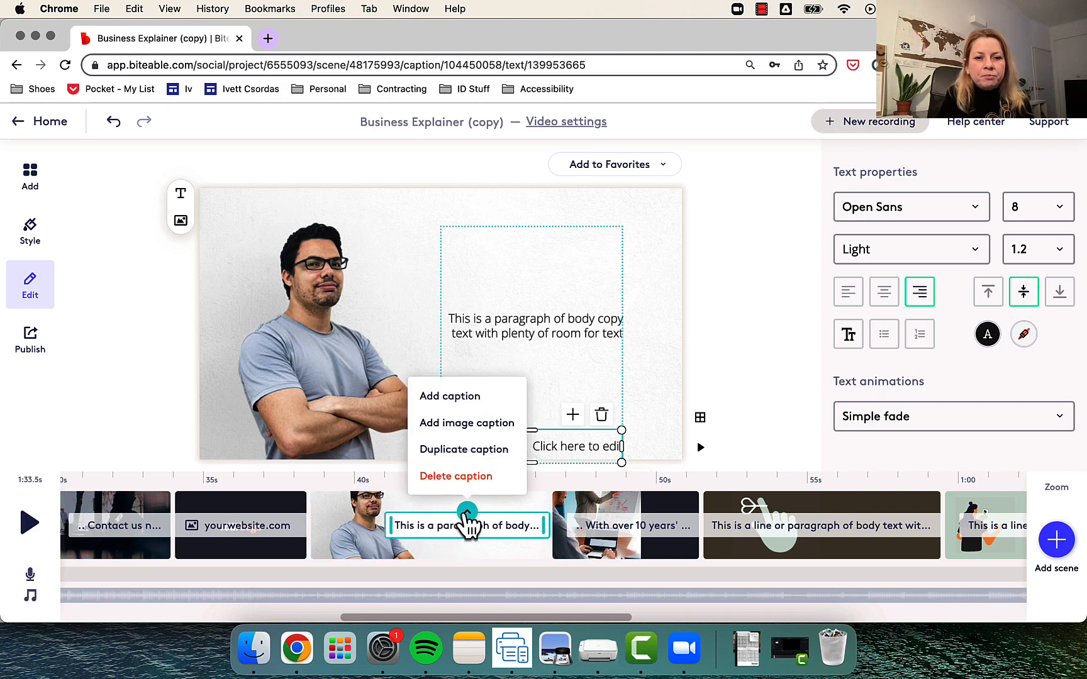
{"action": "left_click", "coordinate": [468, 408]}
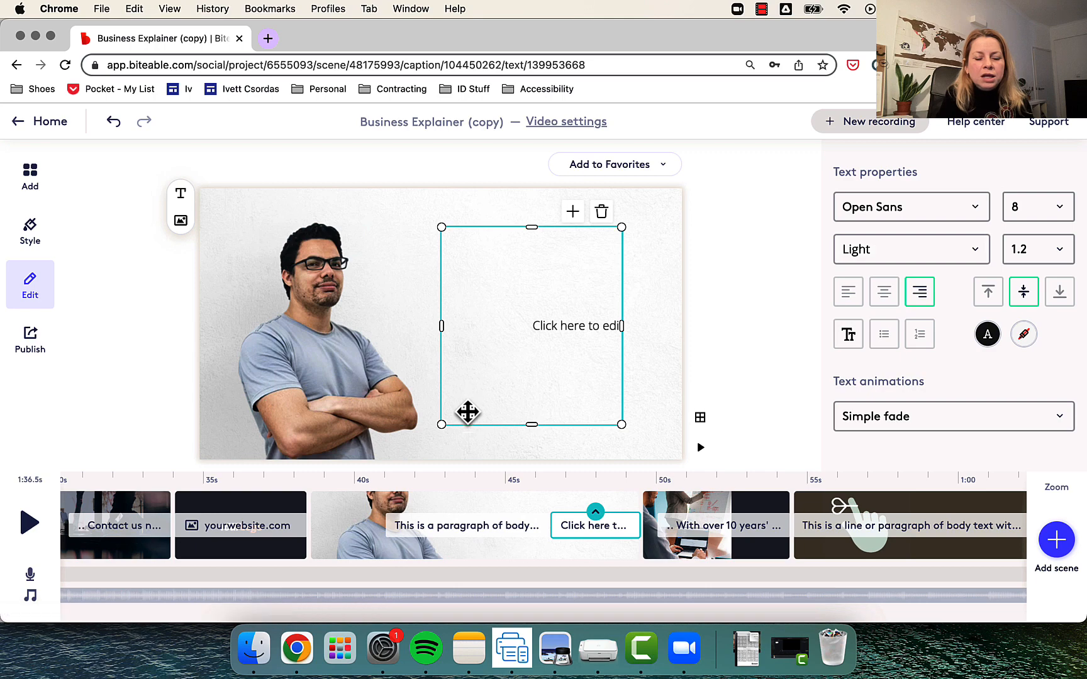
- Shift the paragraph caption to the start of the crossed-arms man scene and extend the new caption's start back to meet it
{"action": "left_click", "coordinate": [398, 513]}
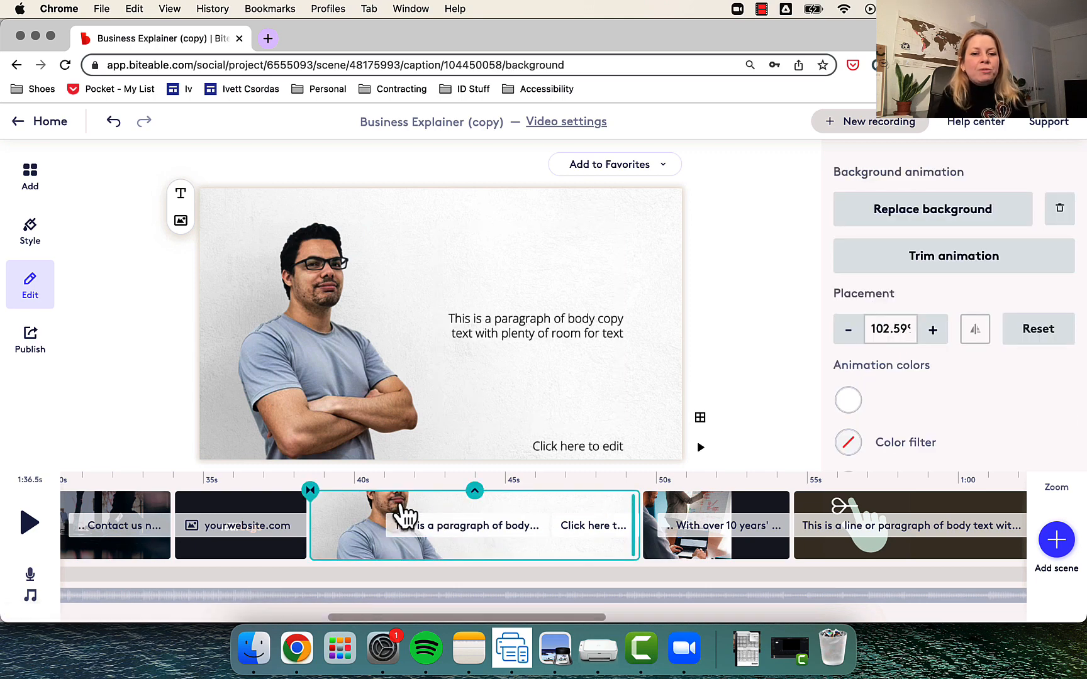
{"action": "left_click_drag", "start_coordinate": [433, 540], "coordinate": [364, 540]}
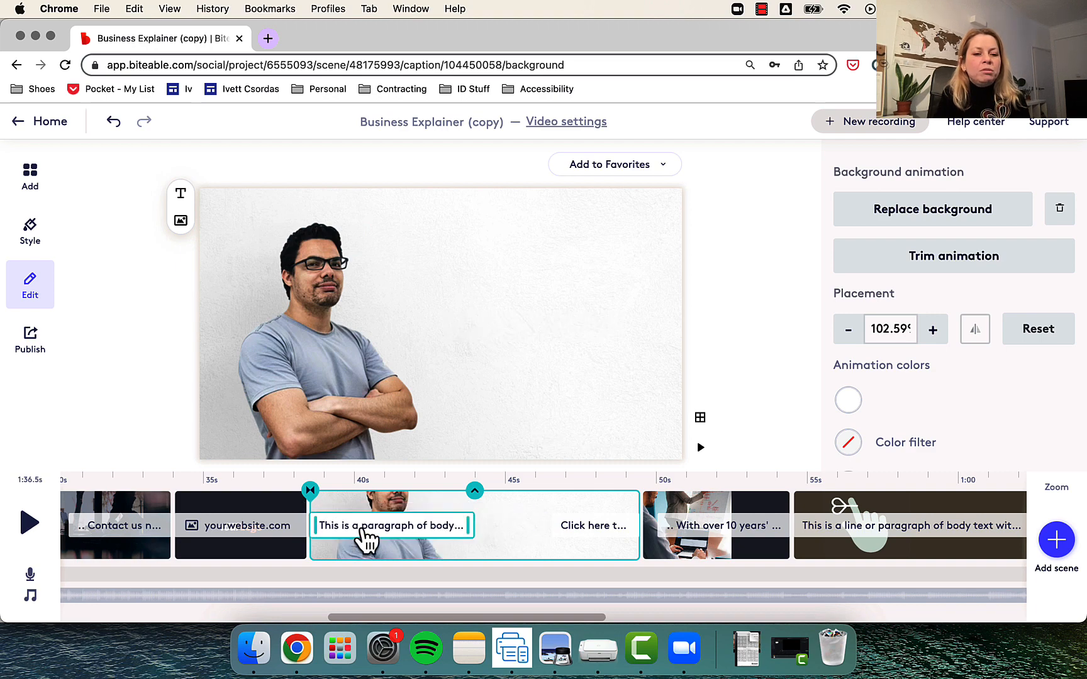
{"action": "left_click", "coordinate": [572, 535]}
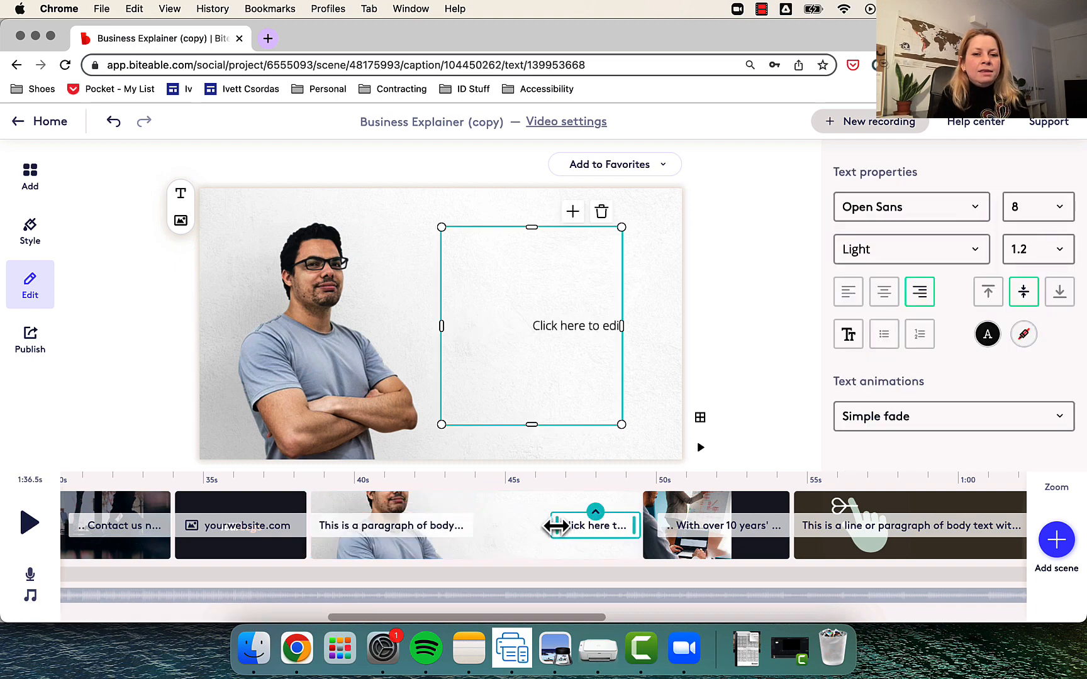
{"action": "left_click_drag", "start_coordinate": [556, 527], "coordinate": [483, 523]}
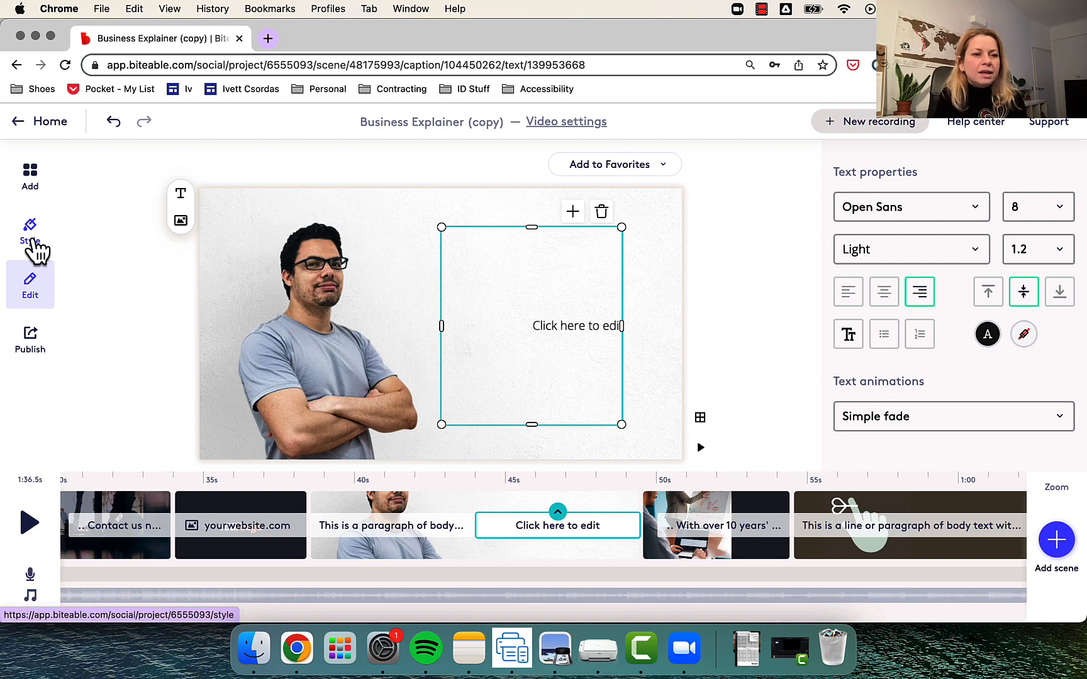
- Review all 18 scenes in the style settings and apply the black color combo with white text to them
{"action": "left_click", "coordinate": [30, 232]}
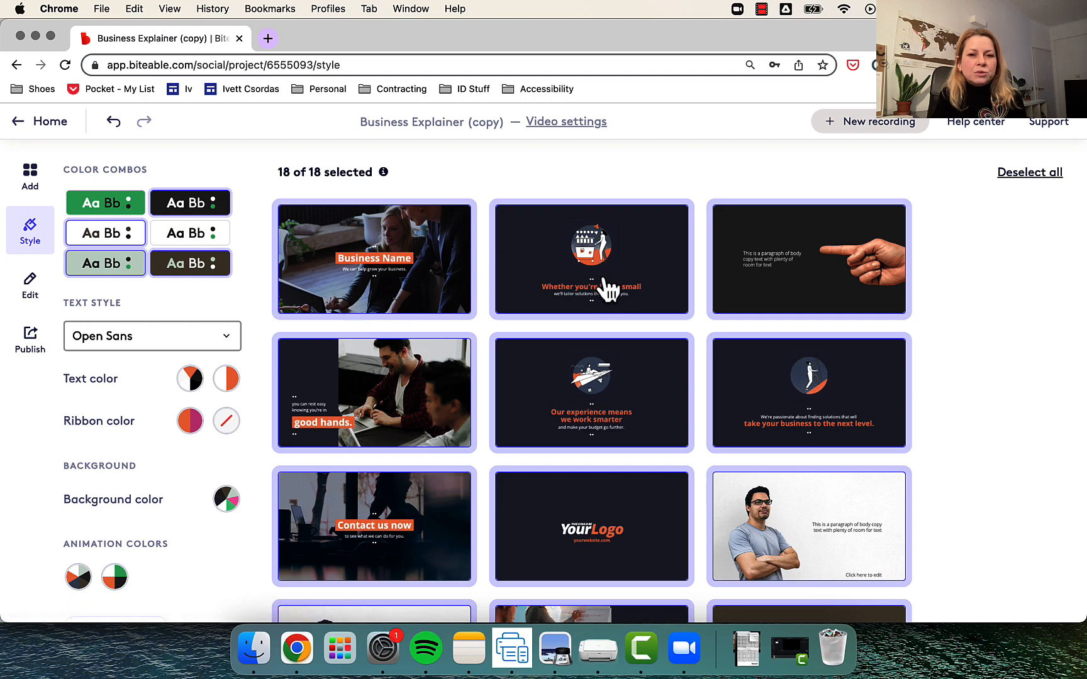
{"action": "scroll", "coordinate": [597, 380], "scroll_direction": "down", "scroll_amount": 5}
{"action": "scroll", "coordinate": [603, 388], "scroll_direction": "down", "scroll_amount": 1}
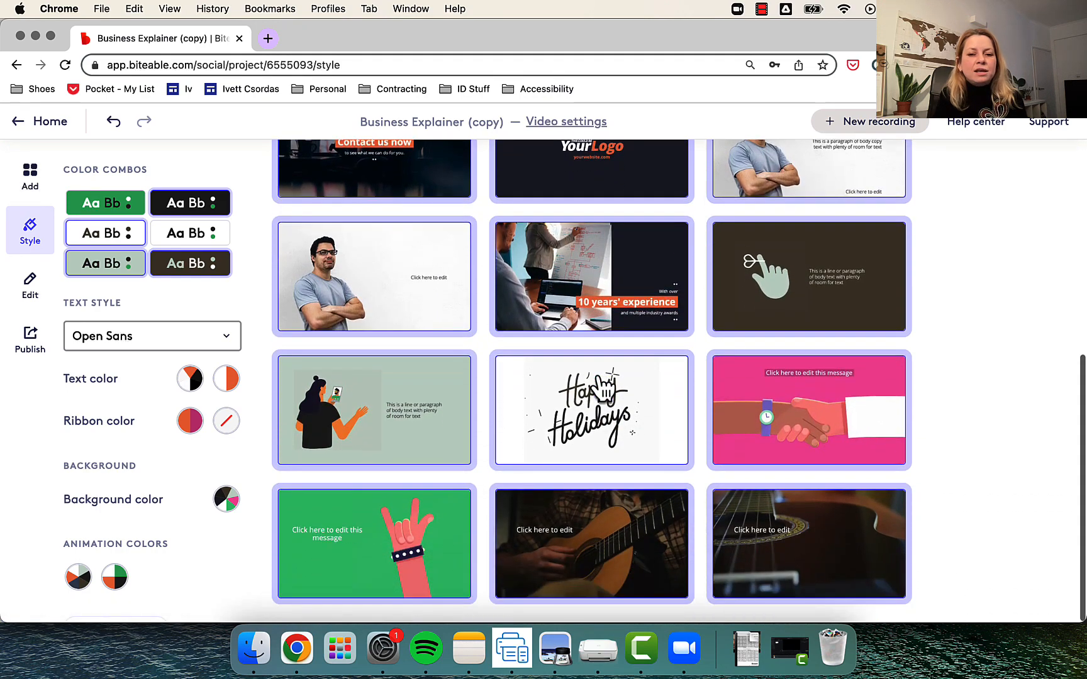
{"action": "scroll", "coordinate": [603, 388], "scroll_direction": "up", "scroll_amount": 7}
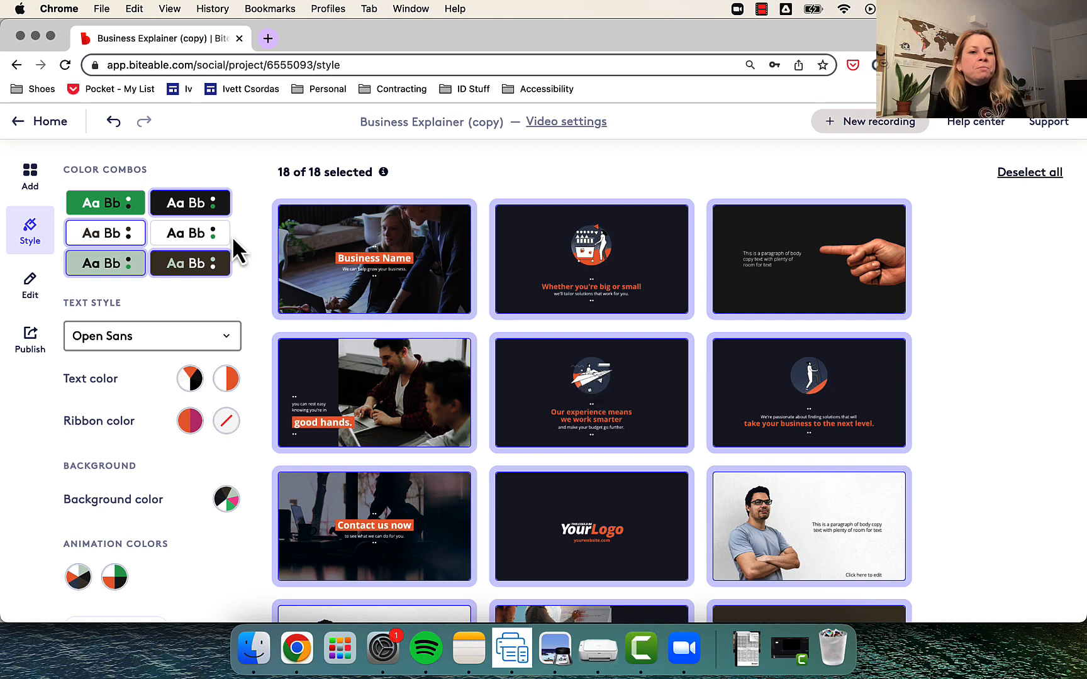
{"action": "left_click", "coordinate": [179, 214]}
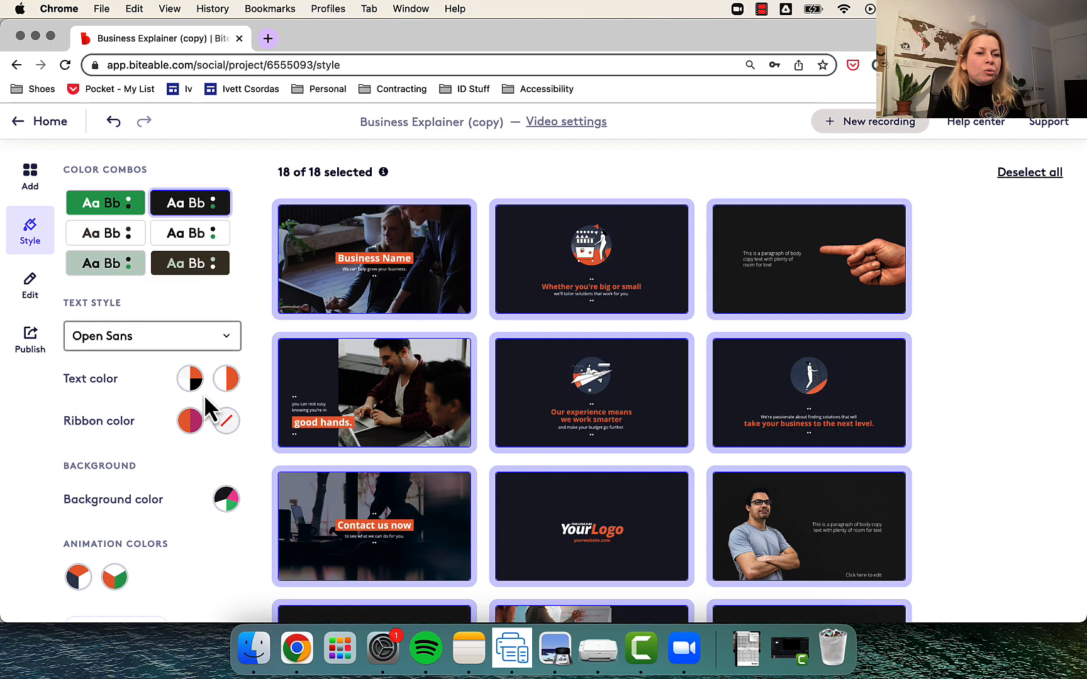
- Set the primary text color of all scenes to the green brand color #42BA78 and the ribbon color to the dark brown brand color
{"action": "left_click", "coordinate": [190, 382]}
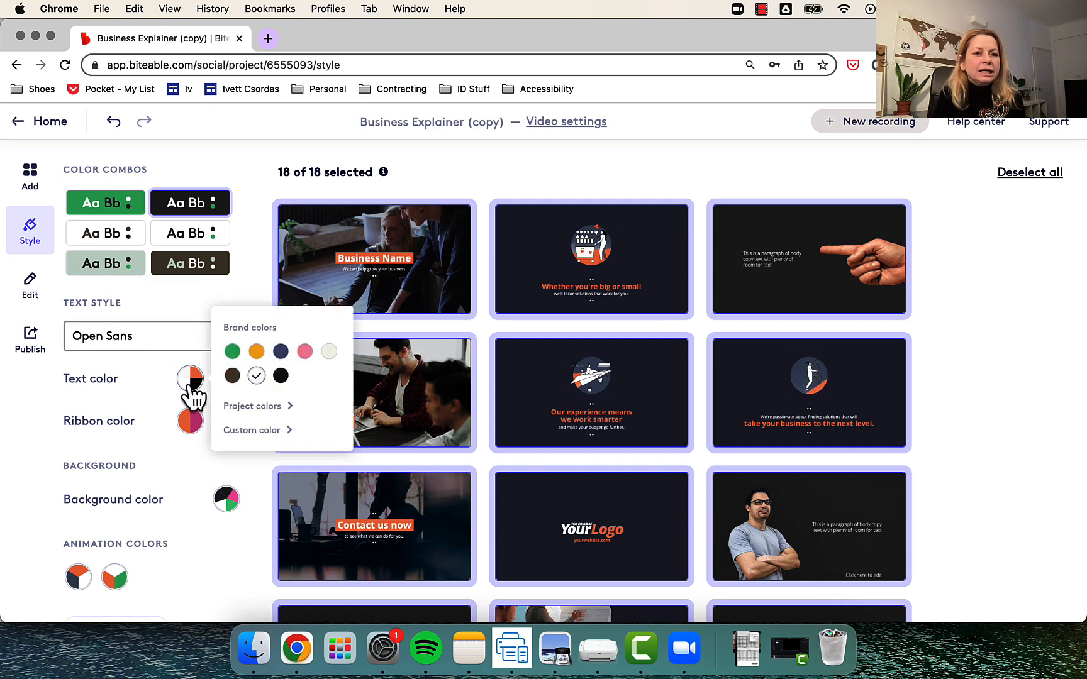
{"action": "left_click", "coordinate": [233, 351]}
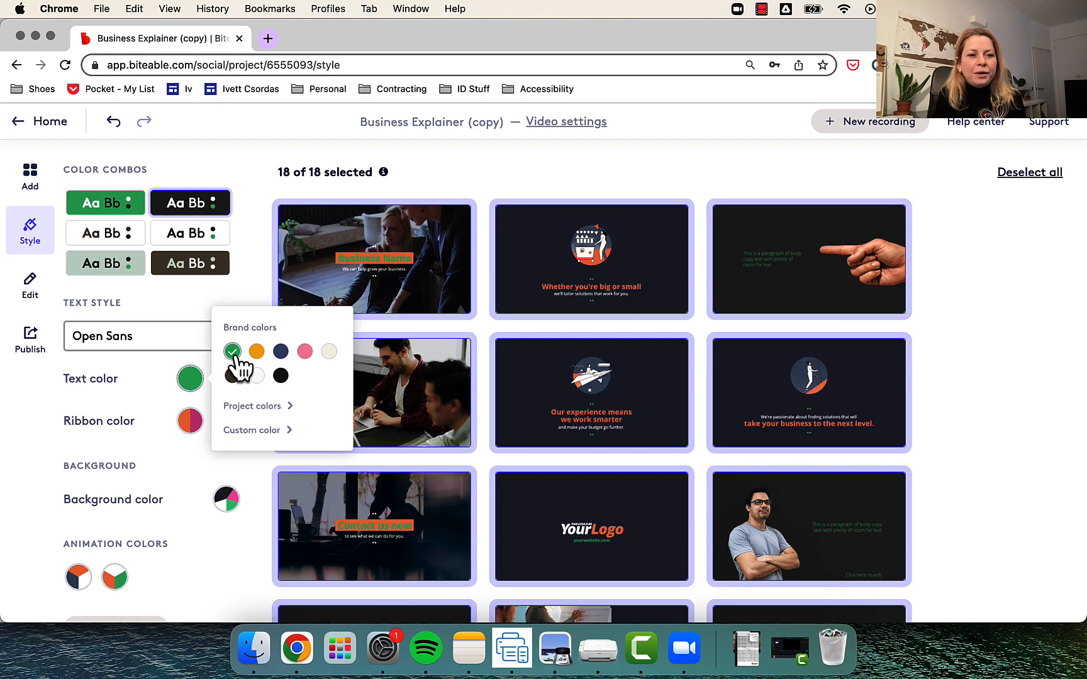
{"action": "left_click", "coordinate": [194, 428]}
{"action": "left_click", "coordinate": [192, 430]}
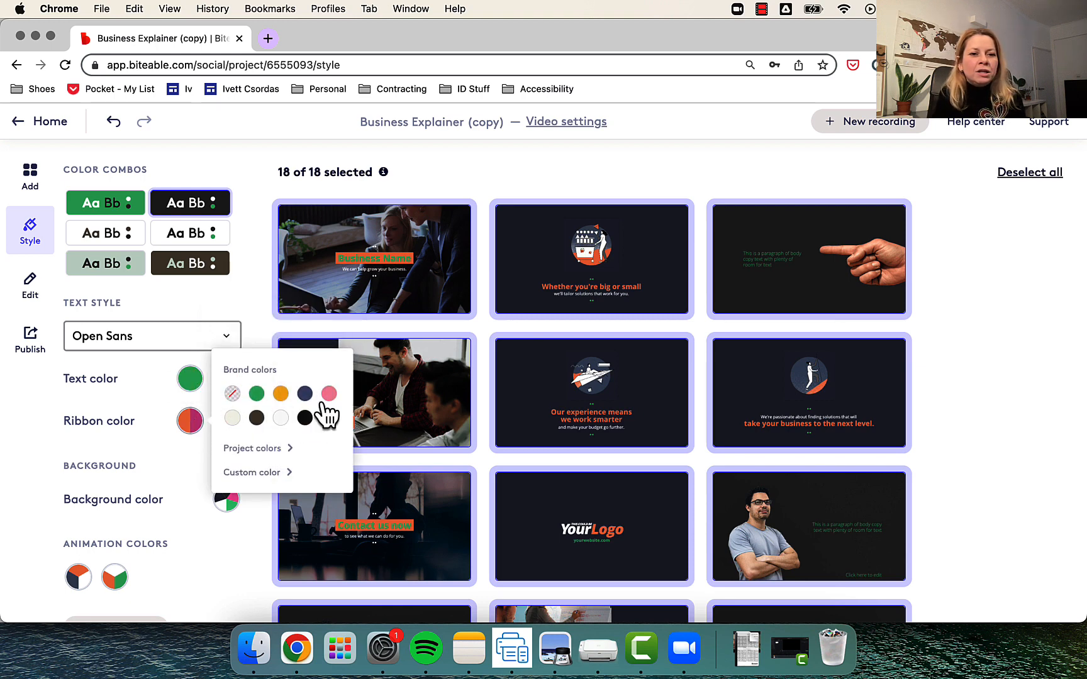
{"action": "left_click", "coordinate": [256, 420]}
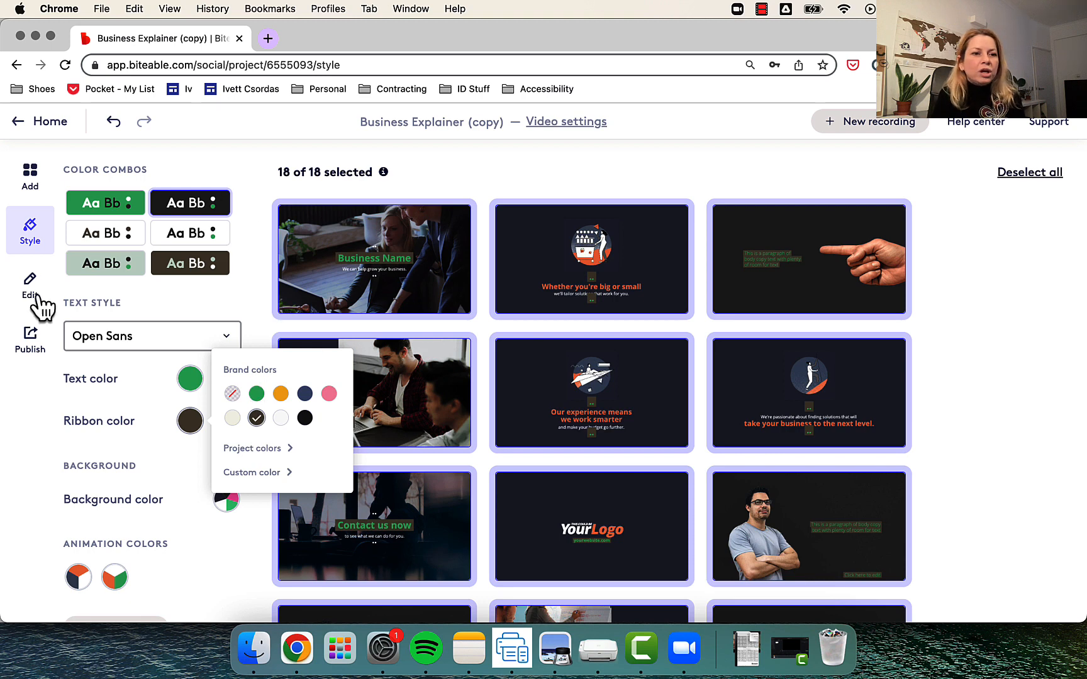
- Build the video for publishing in HD 1080p quality
{"action": "left_click", "coordinate": [30, 352]}
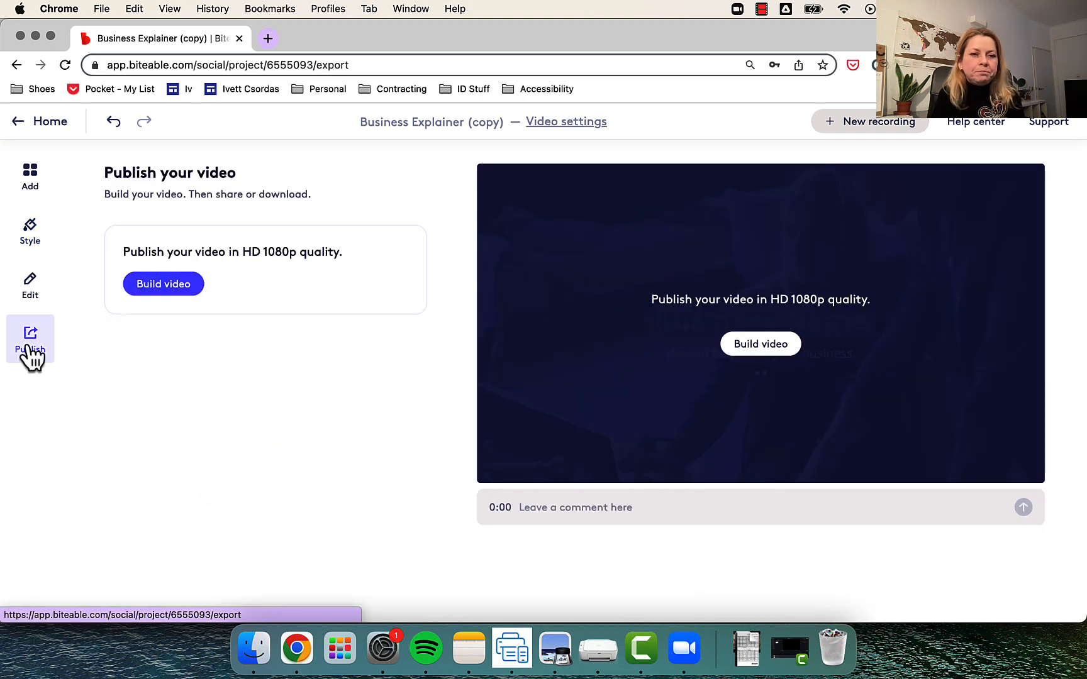
{"action": "left_click", "coordinate": [157, 284]}
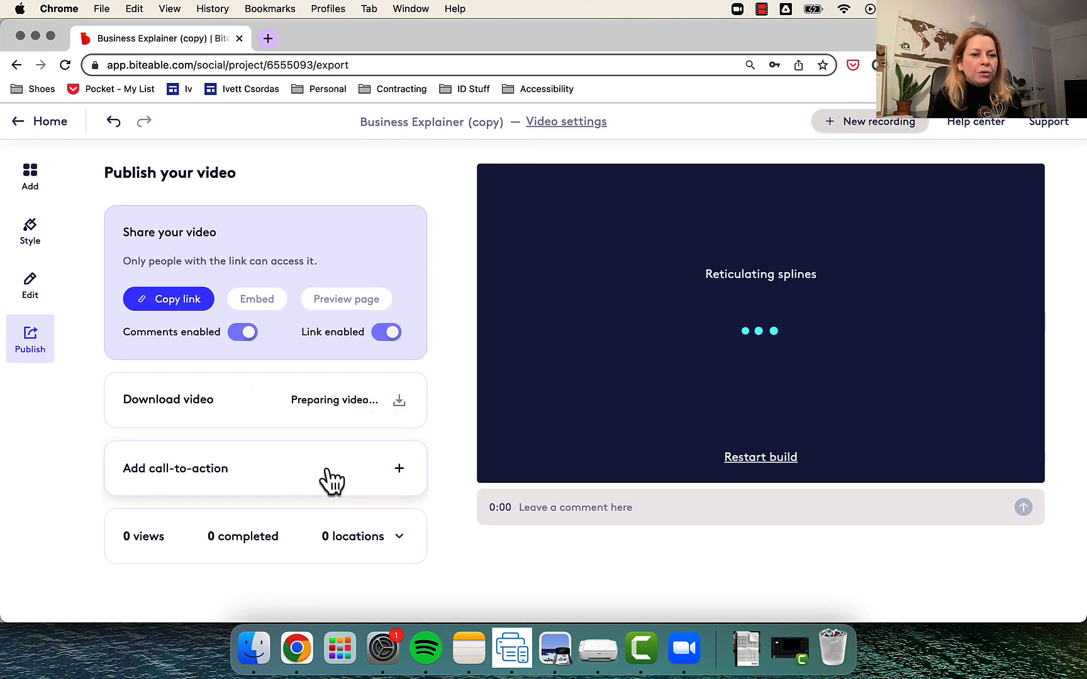
- Examine the call-to-action settings for the published video, including its message, button text and button link, and close them without saving
{"action": "left_click", "coordinate": [299, 470]}
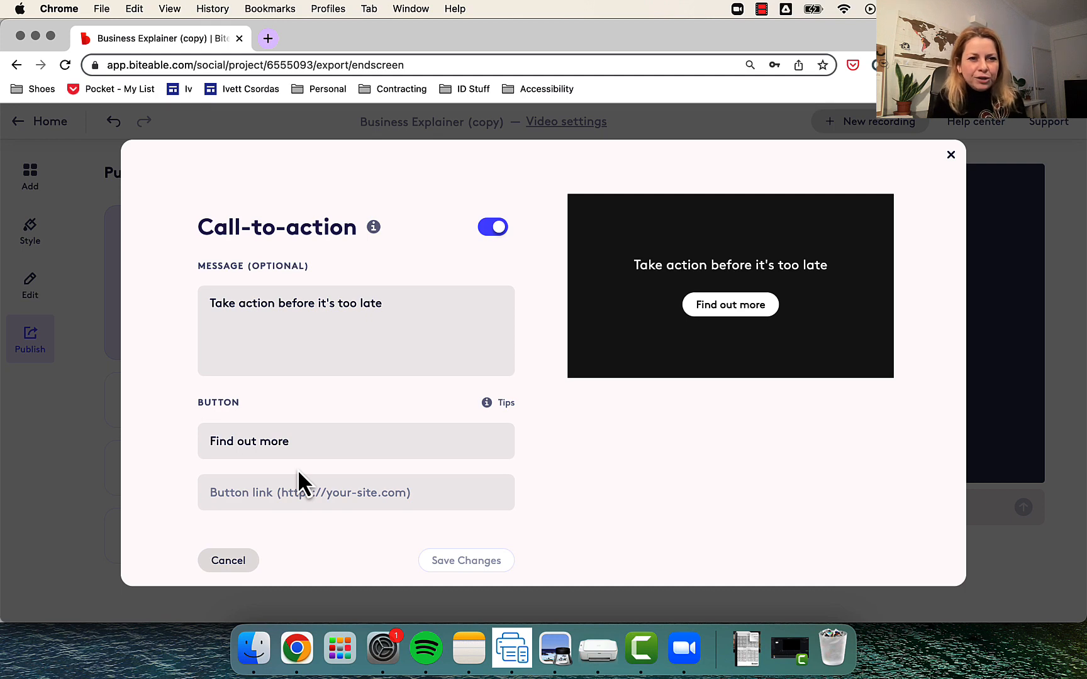
{"action": "scroll", "coordinate": [298, 470], "scroll_direction": "down", "scroll_amount": 2}
{"action": "scroll", "coordinate": [297, 469], "scroll_direction": "up", "scroll_amount": 2}
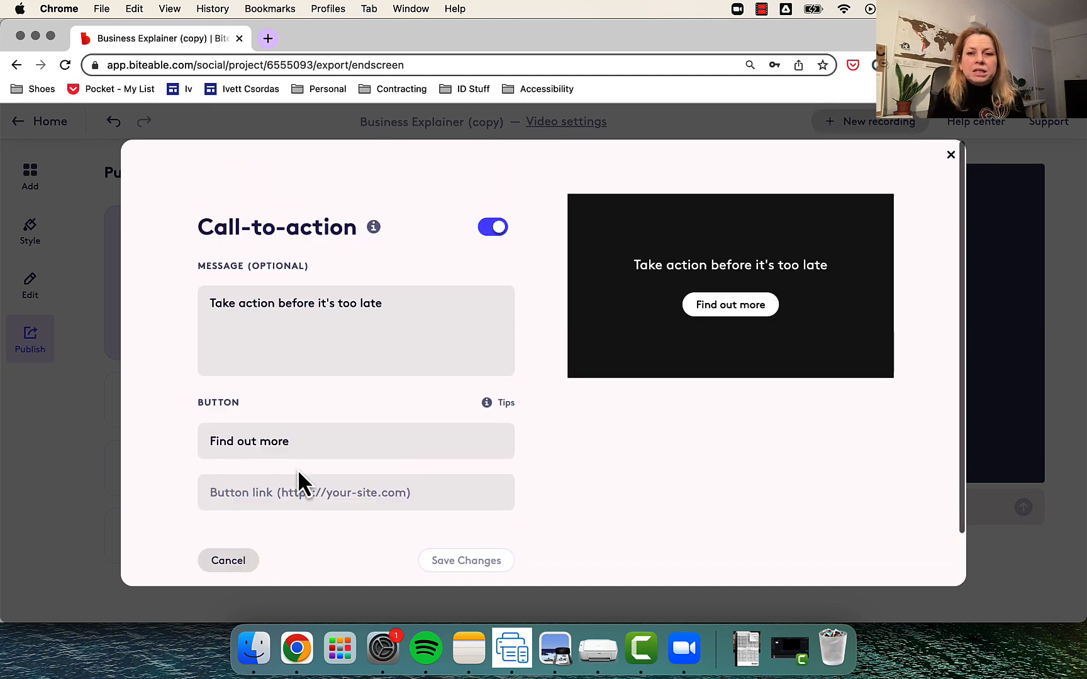
{"action": "left_click", "coordinate": [951, 153]}
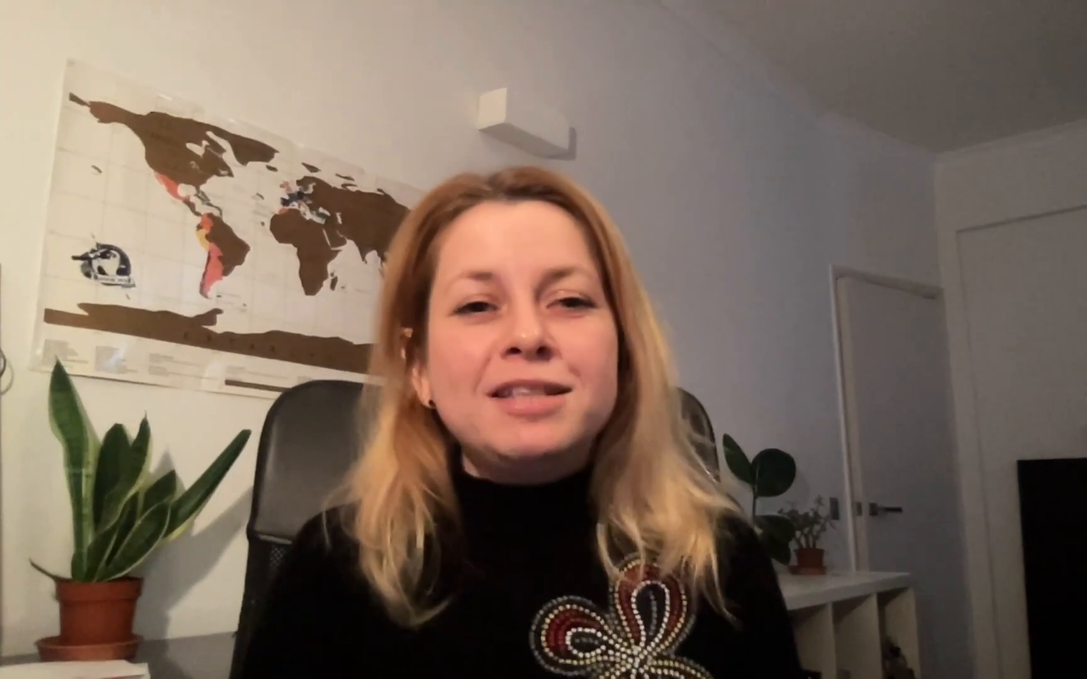